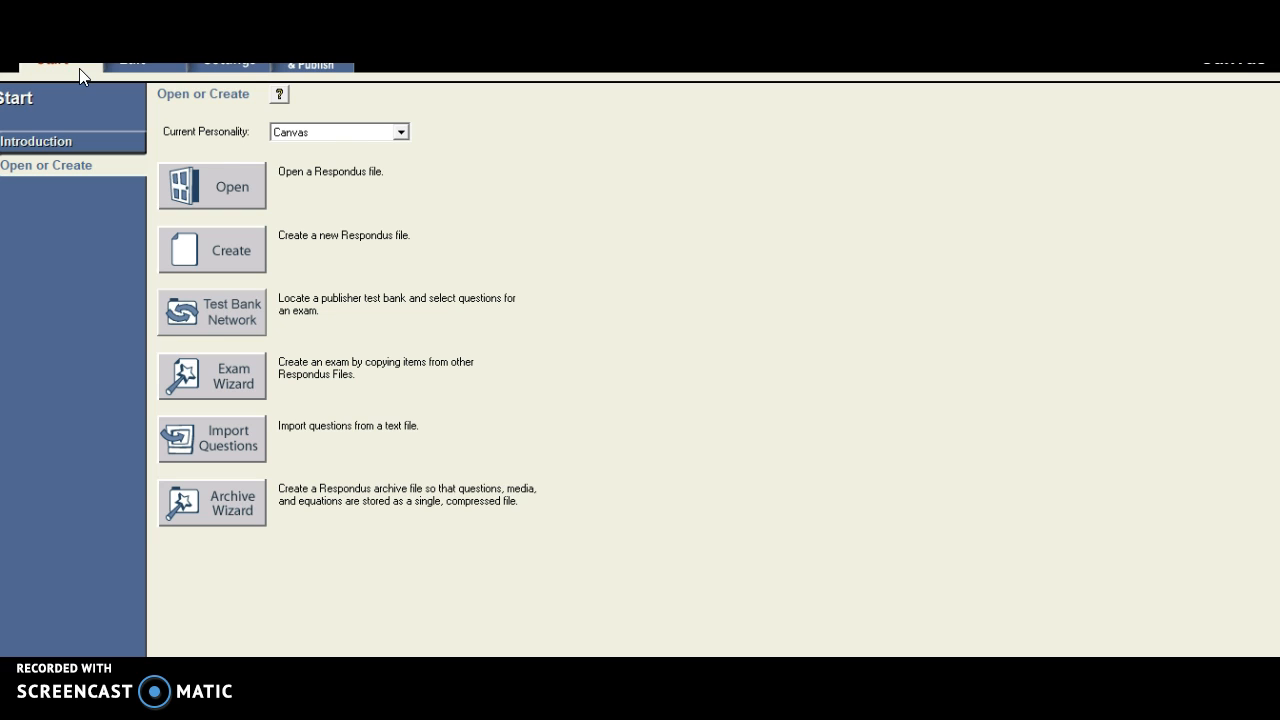
# Set the current personality to Canvas and begin a question import with Microsoft Word 2007 (DOCX) as the file type.
pyautogui.click(400, 133)
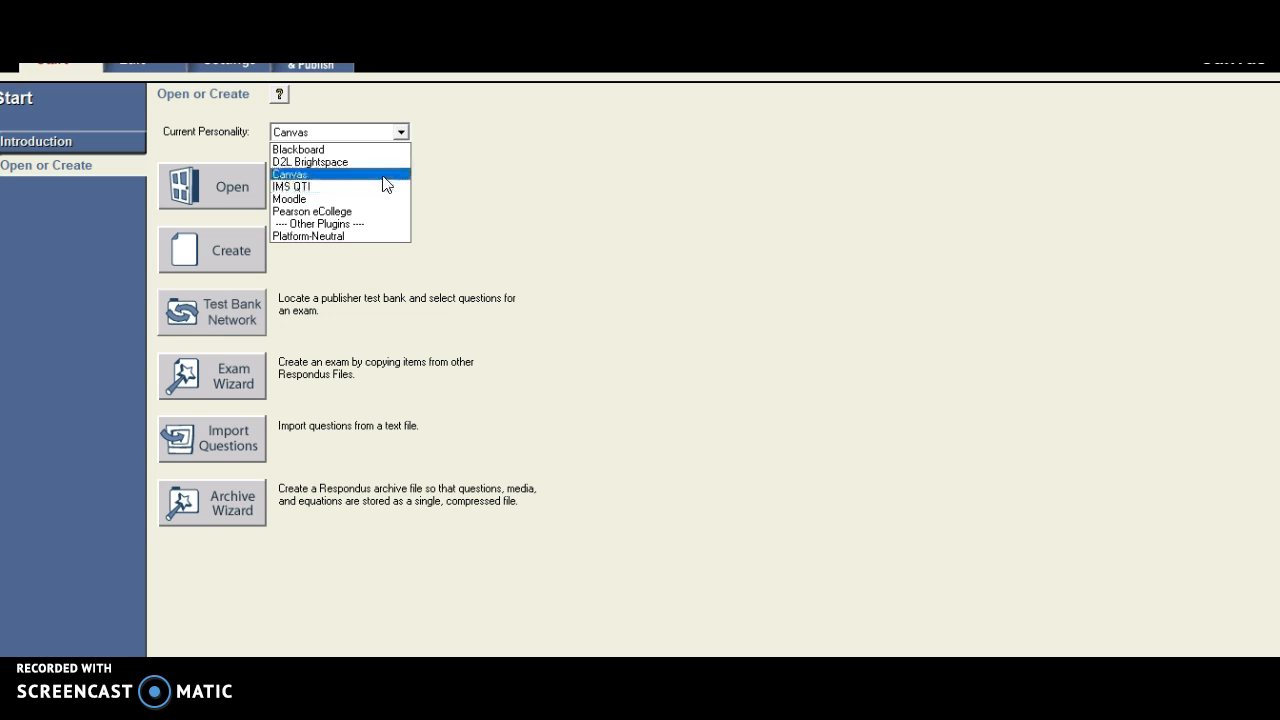
pyautogui.click(385, 176)
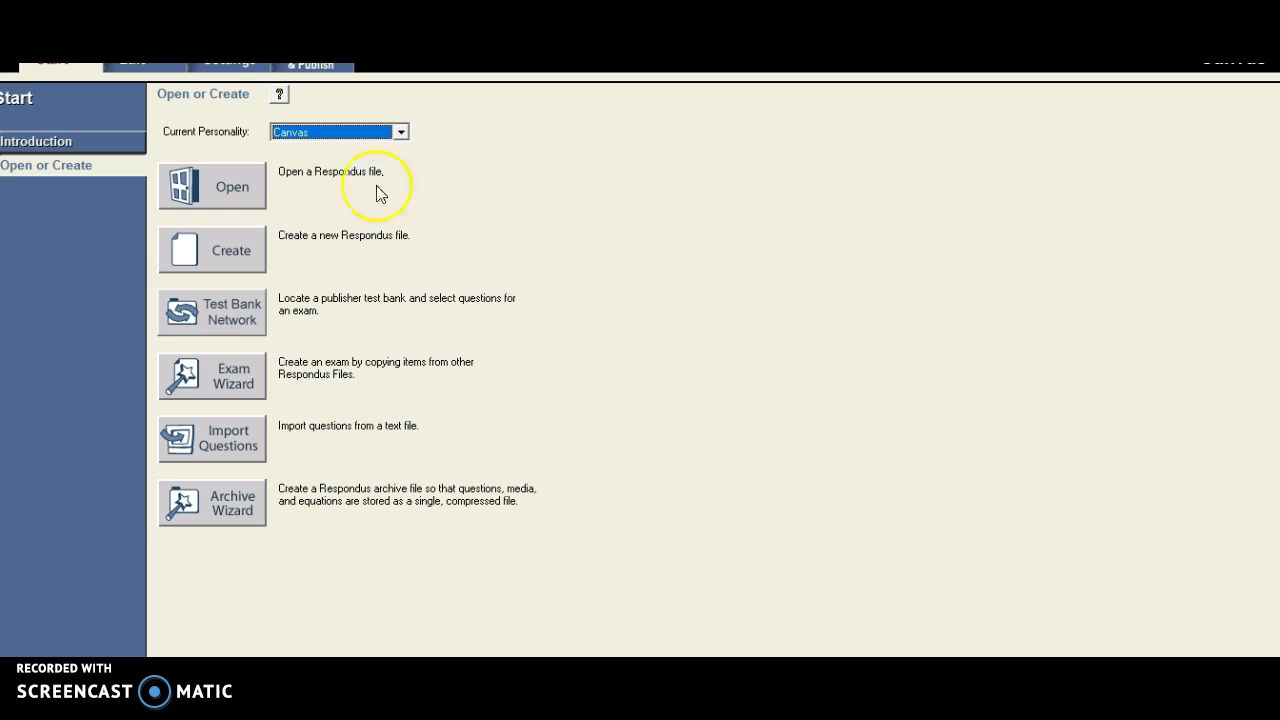
pyautogui.click(253, 440)
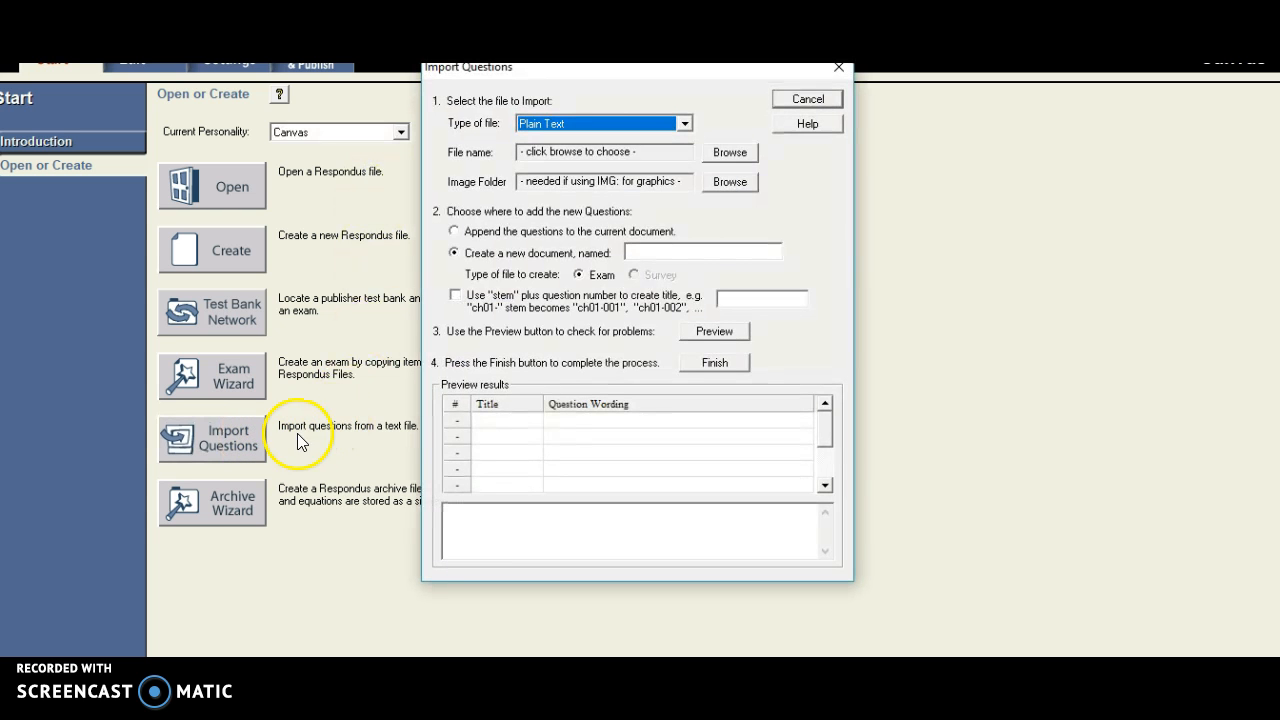
pyautogui.click(683, 123)
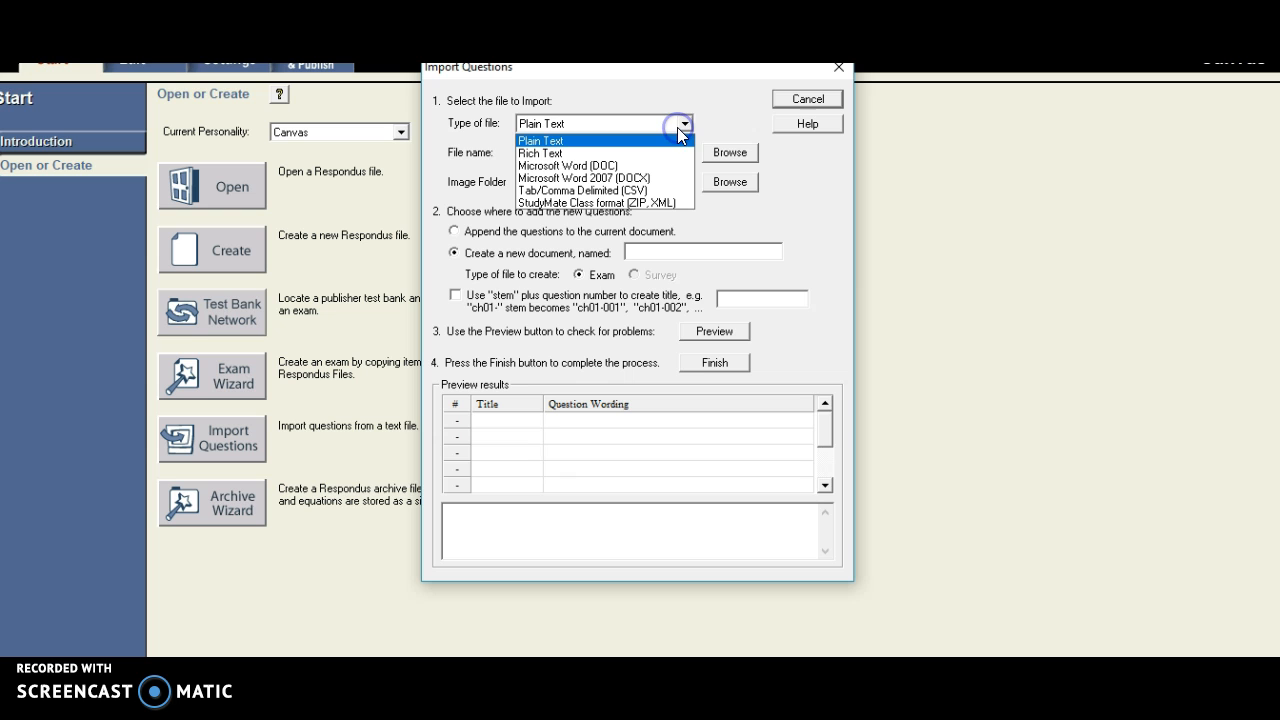
pyautogui.click(675, 177)
# Select the document "KP Question Template _Week 1_Multicultural Literature" from the ENG134 folder as the file to import.
pyautogui.click(777, 155)
pyautogui.click(748, 151)
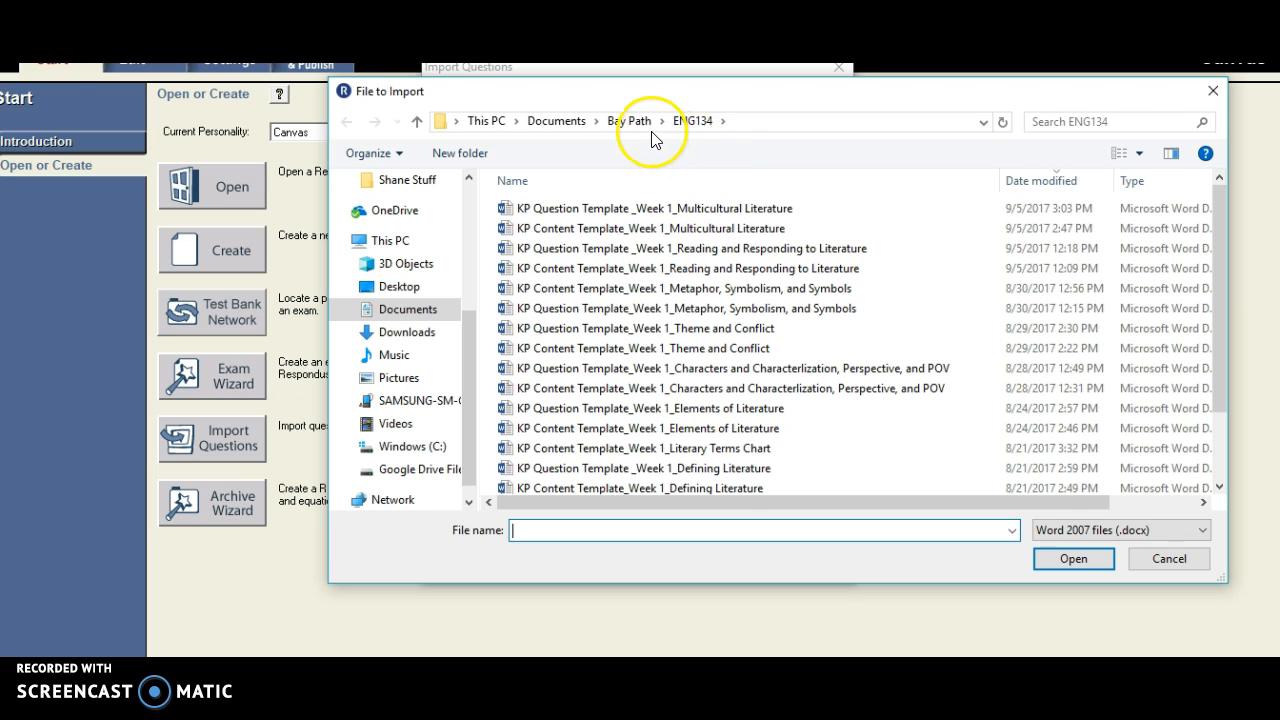
pyautogui.click(657, 207)
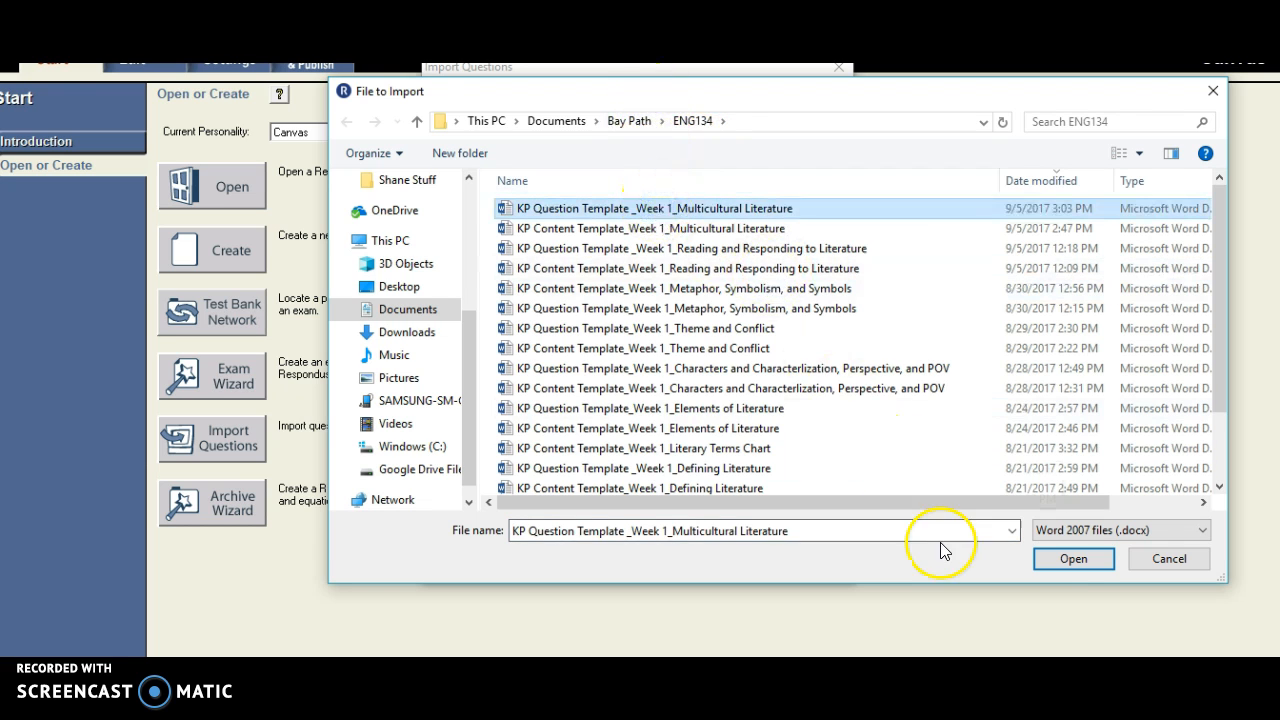
pyautogui.click(1074, 559)
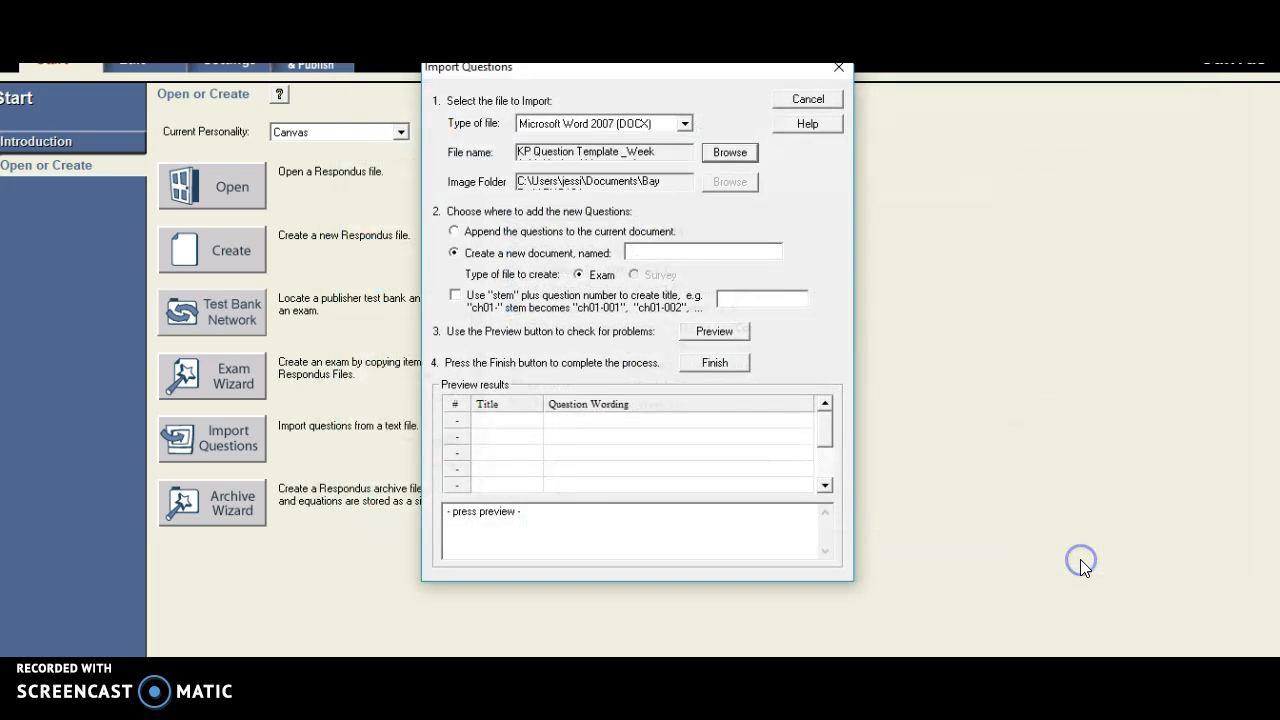
# Name the new exam document with ENG134 plus the author's surname, and preview the import to check for problems.
pyautogui.click(694, 252)
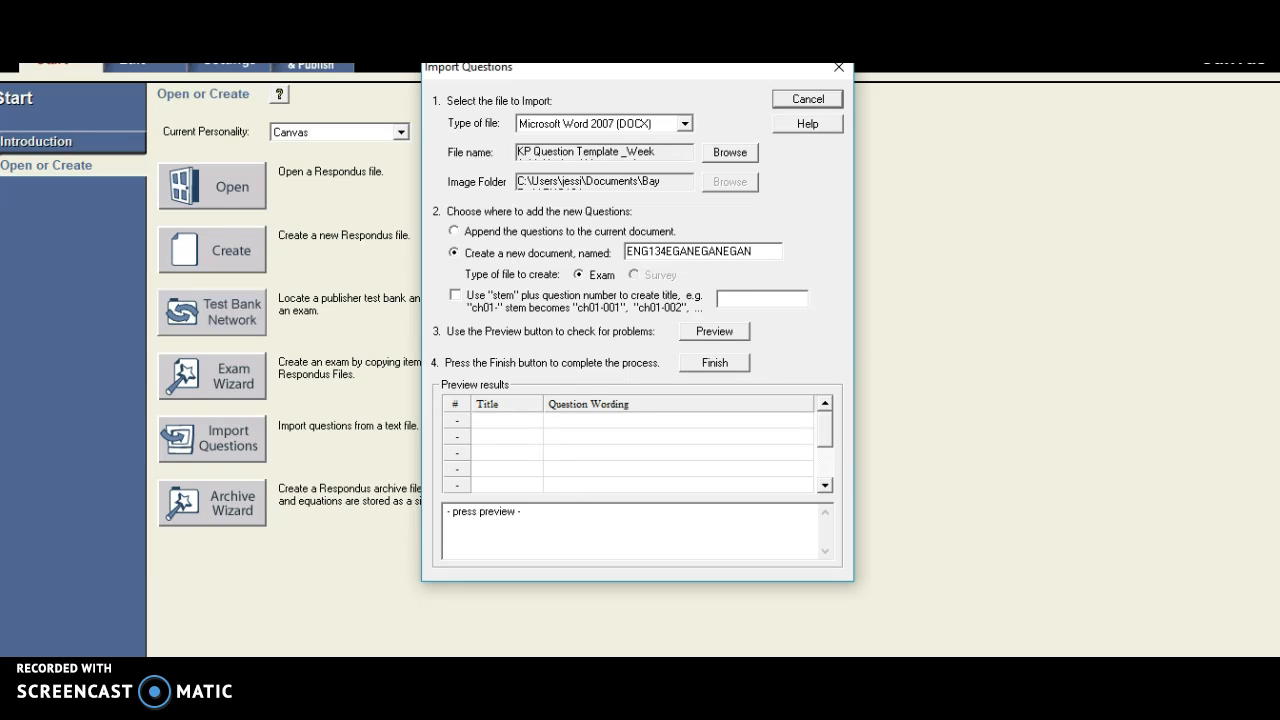
pyautogui.click(732, 333)
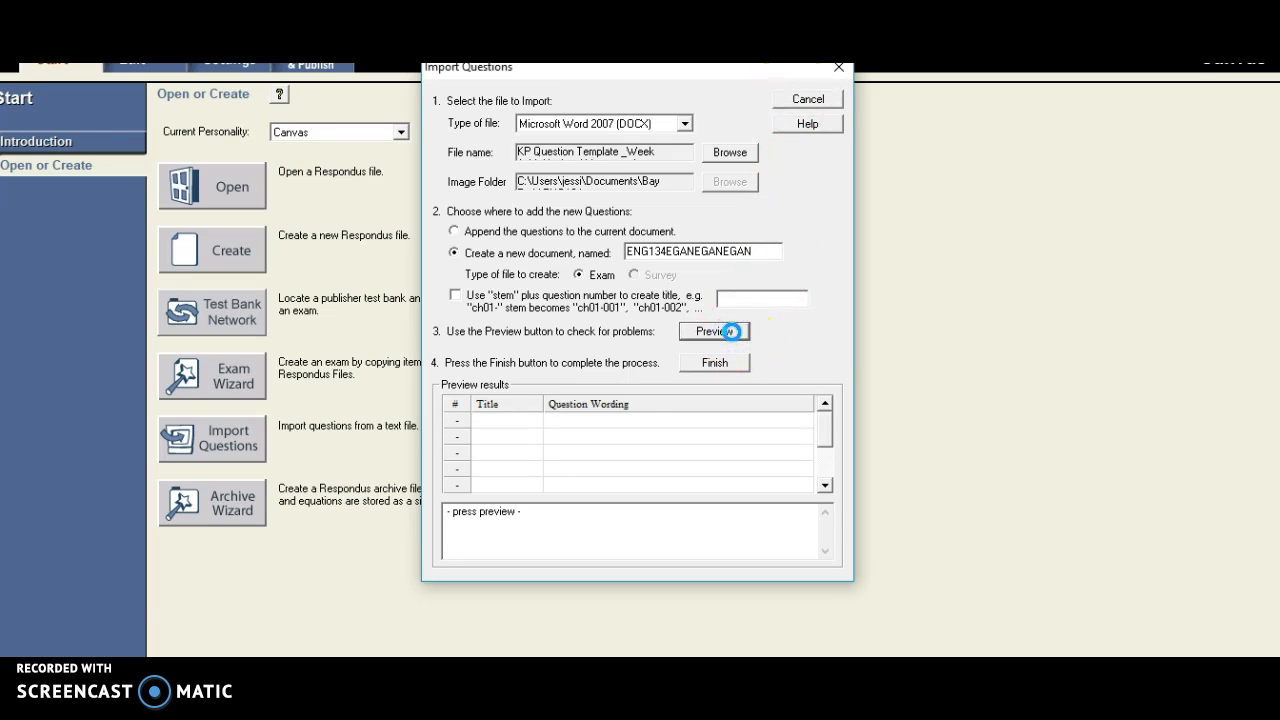
pyautogui.moveTo(510, 521); pyautogui.dragTo(443, 518)
pyautogui.click(625, 528)
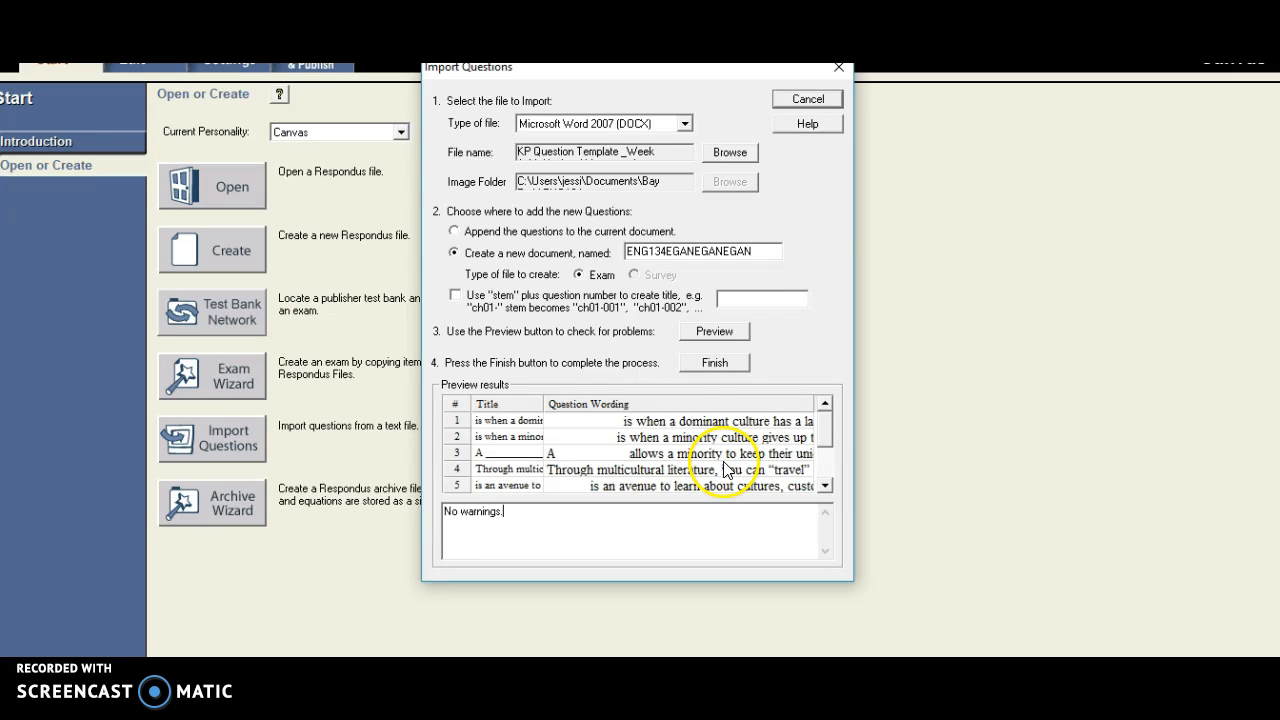
# Finish the question import and check the preview of the first question in the question list.
pyautogui.click(721, 367)
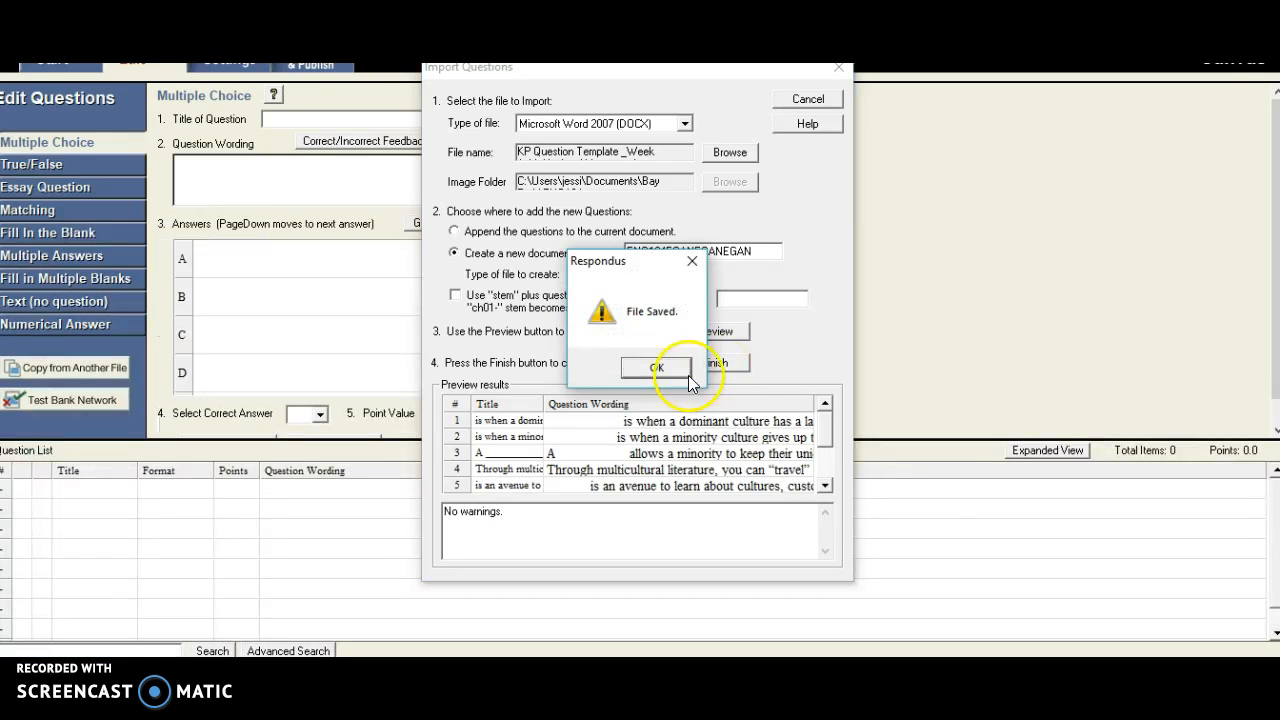
pyautogui.click(687, 373)
pyautogui.click(22, 489)
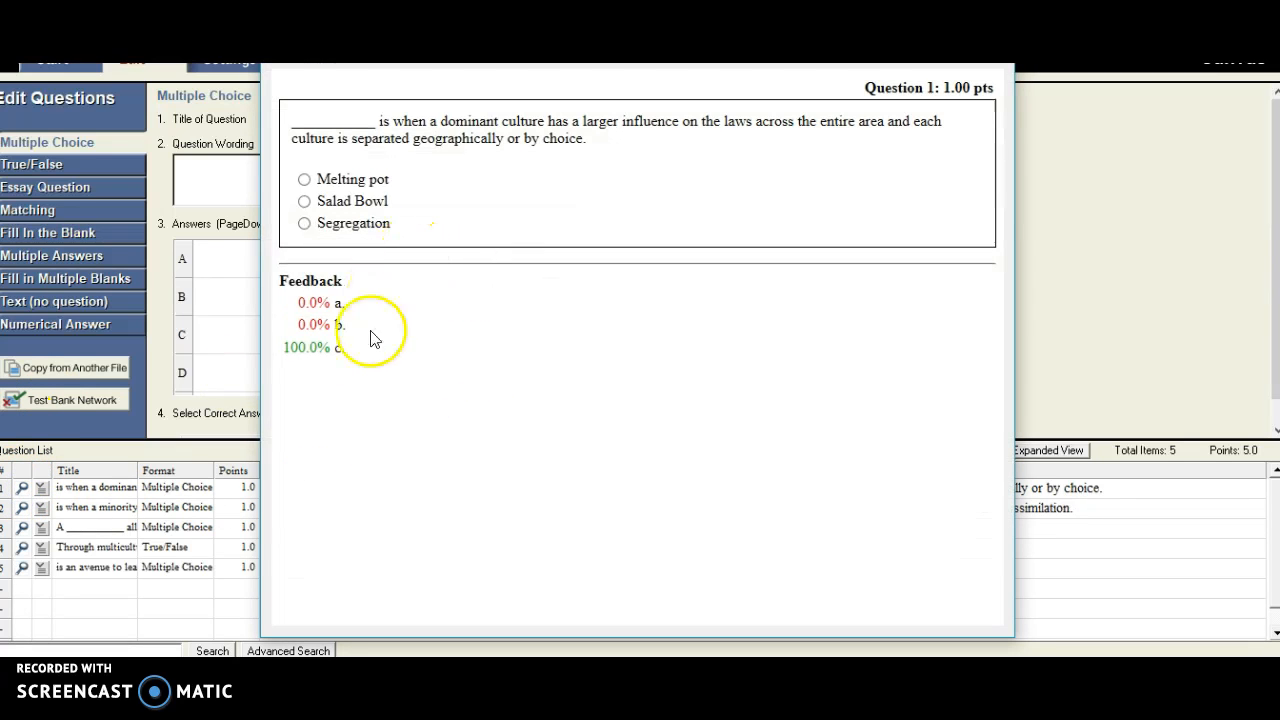
pyautogui.click(871, 229)
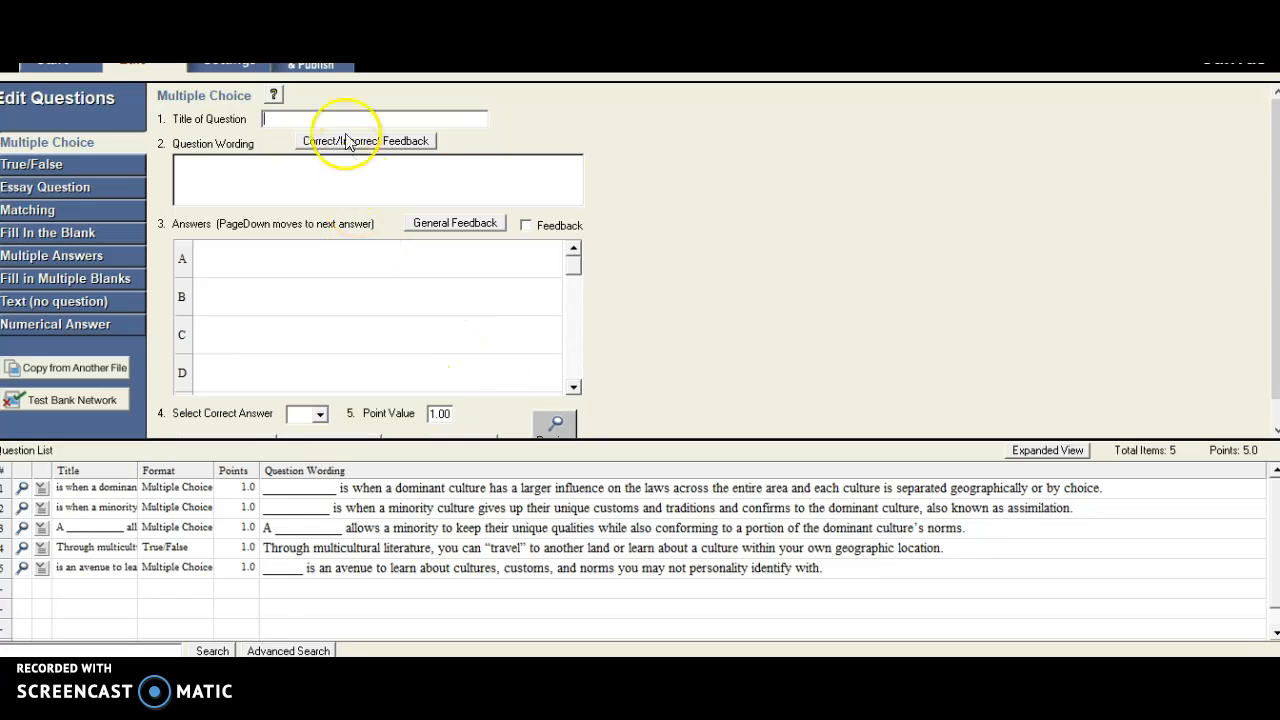
# Start the Publish Wizard for publishing the imported exam to a Canvas server.
pyautogui.click(318, 66)
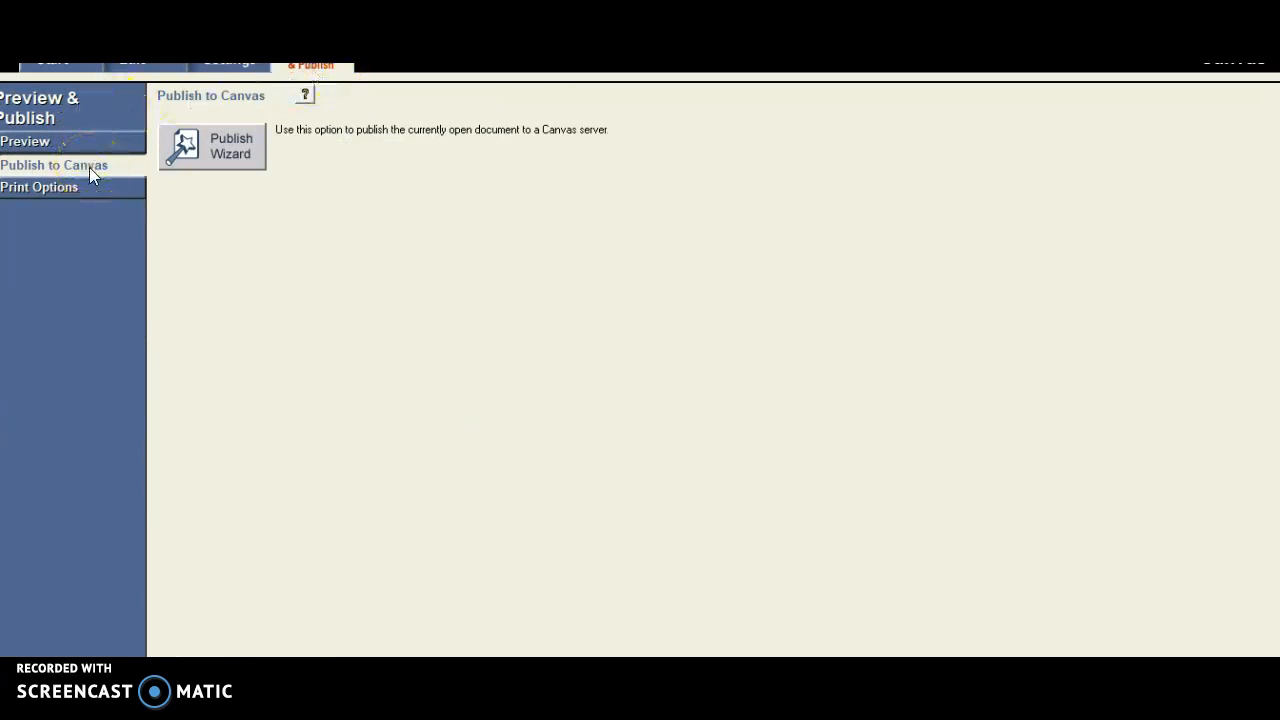
pyautogui.click(240, 156)
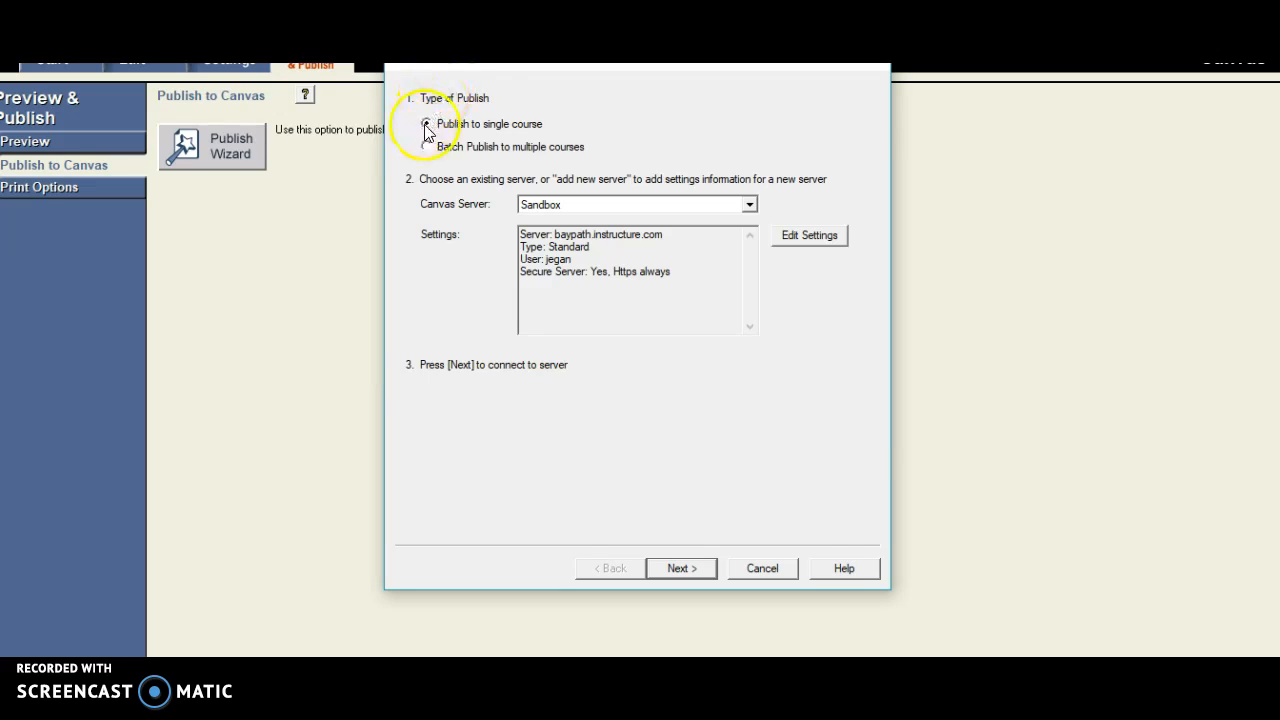
pyautogui.click(750, 204)
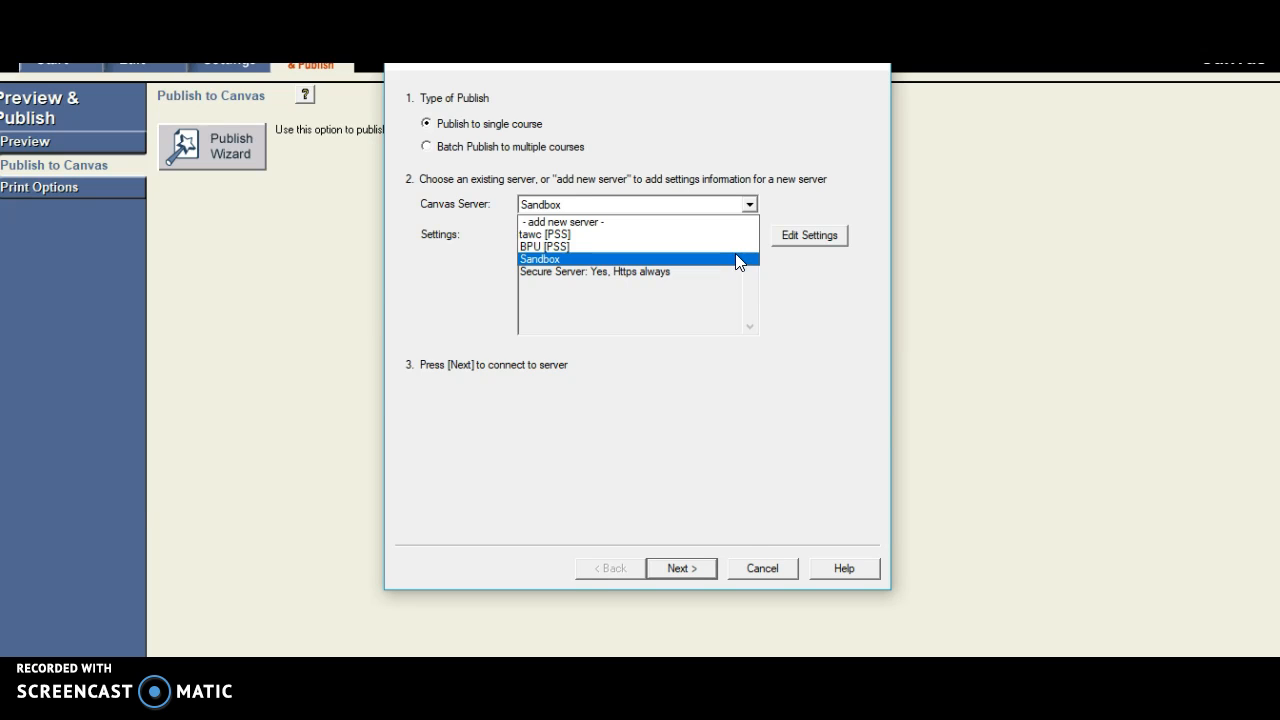
pyautogui.click(735, 238)
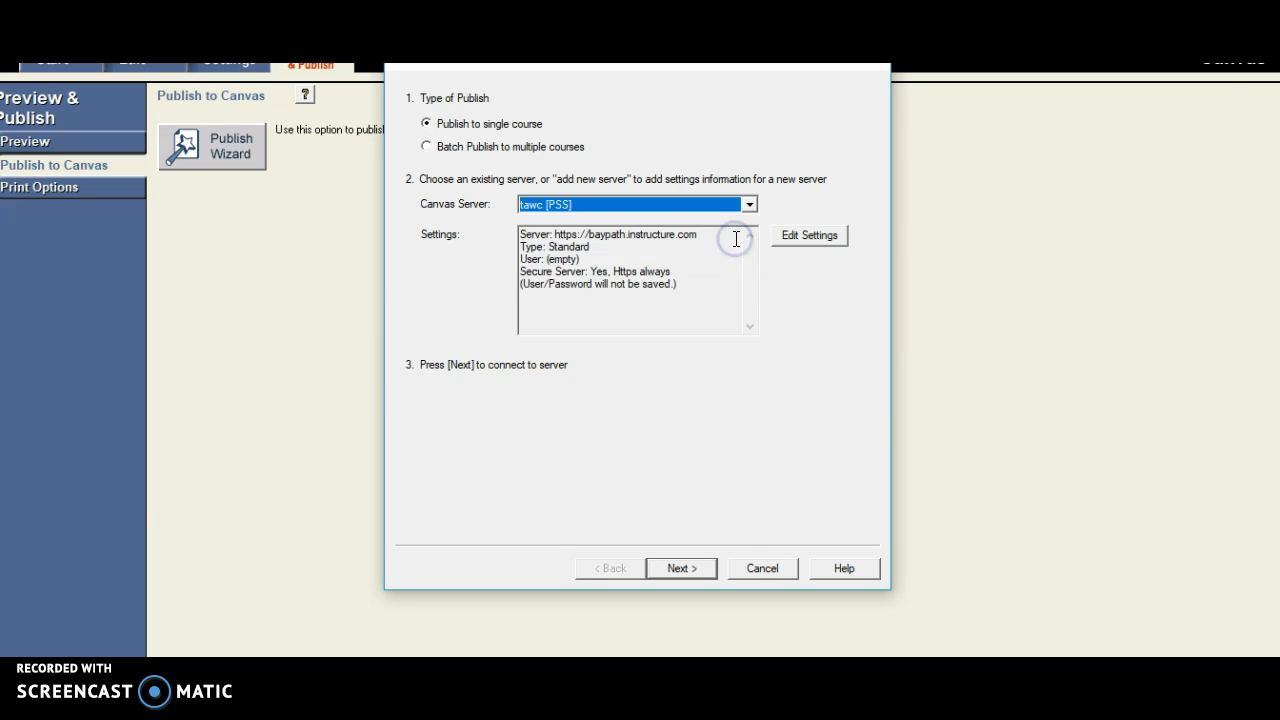
pyautogui.click(748, 205)
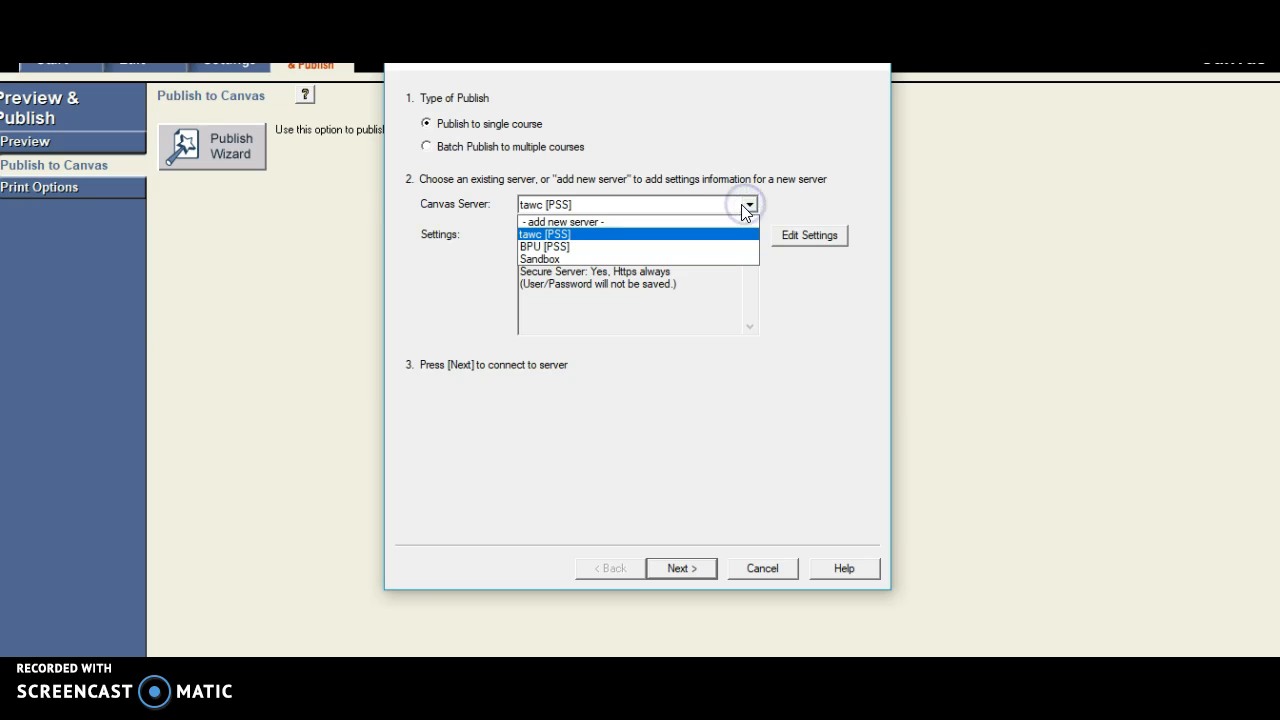
pyautogui.click(731, 259)
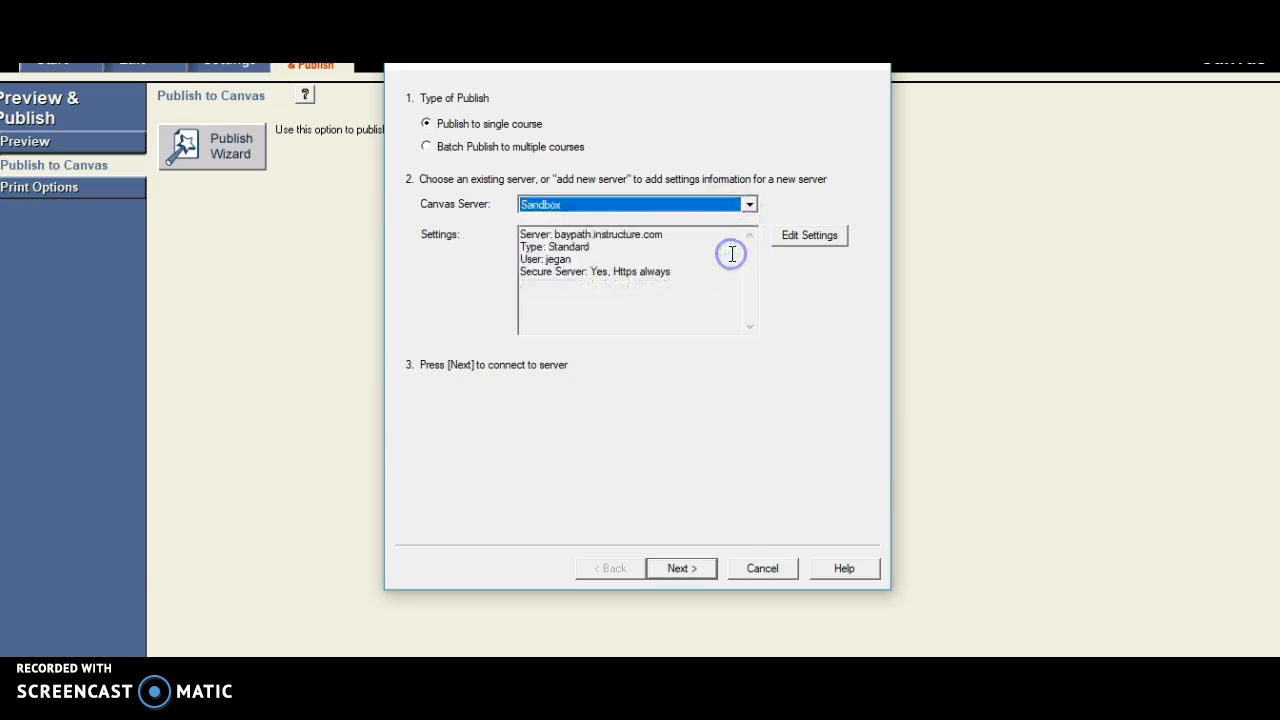
# Connect to the Sandbox server for a single-course publish and create a graded quiz under the document's name.
pyautogui.click(683, 568)
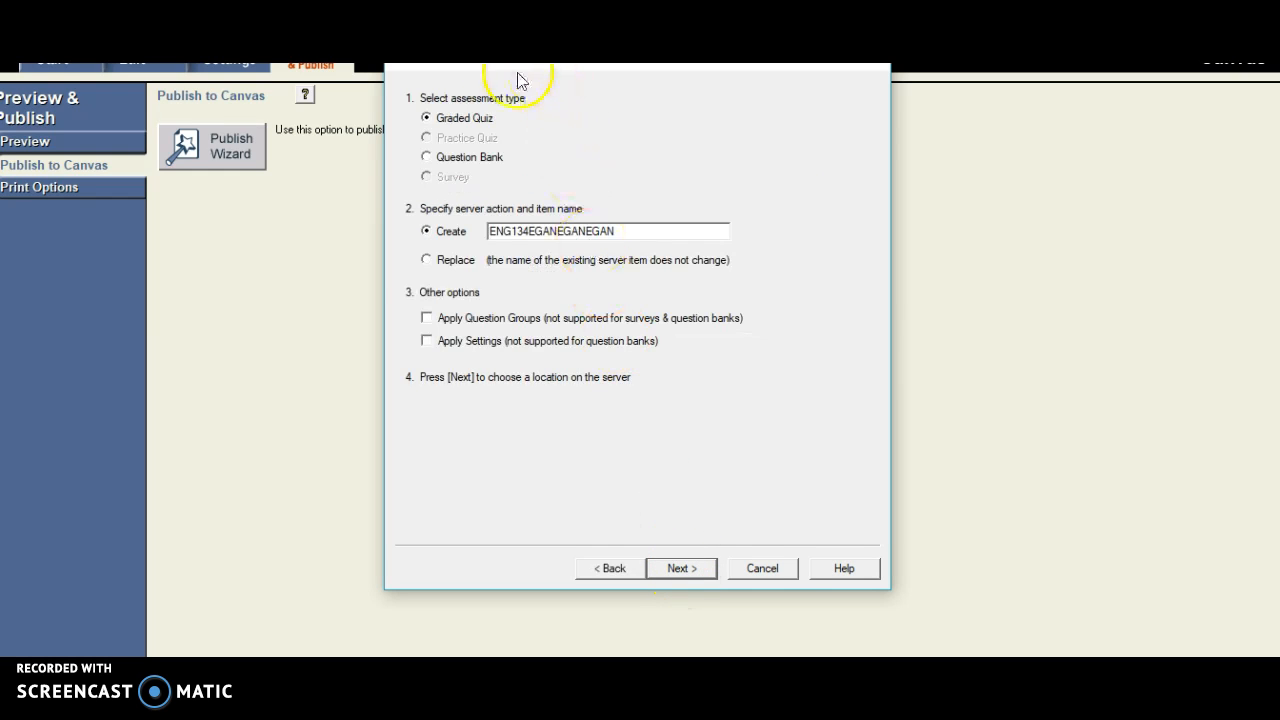
pyautogui.moveTo(490, 233); pyautogui.dragTo(634, 237)
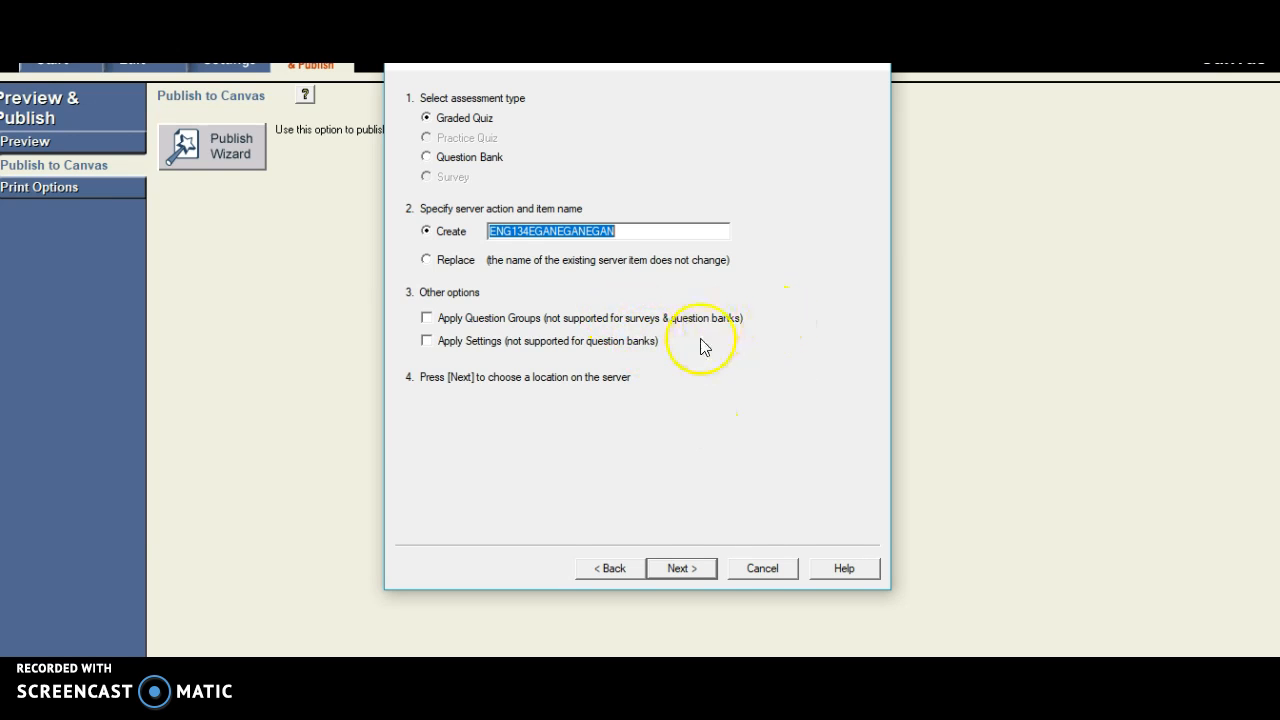
pyautogui.click(684, 570)
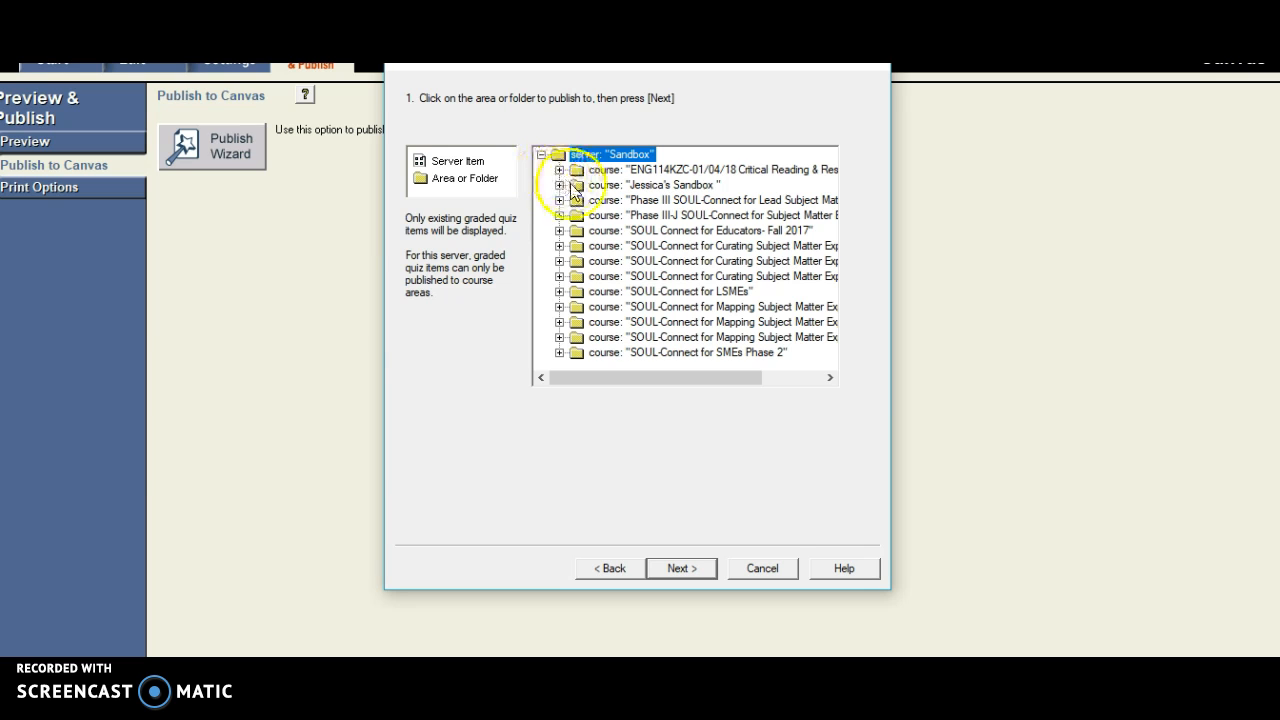
# Publish the graded quiz to the instructor's personal sandbox course on the server.
pyautogui.doubleClick(648, 190)
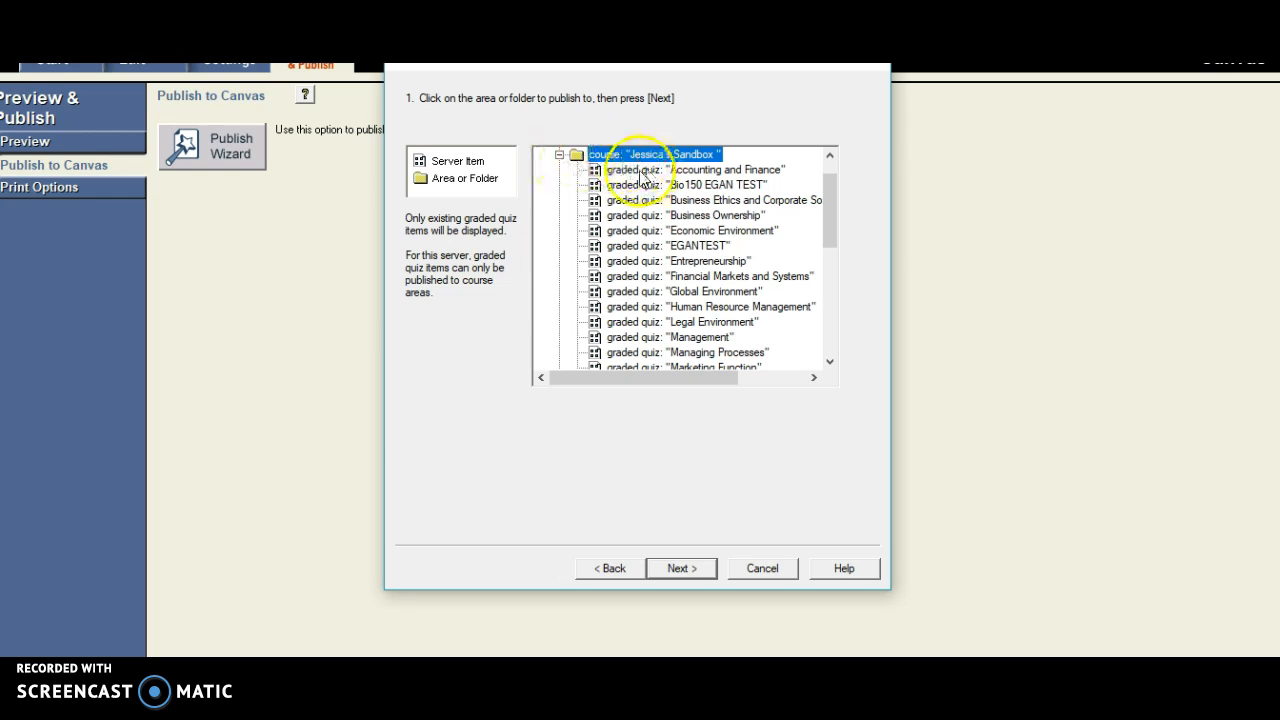
pyautogui.click(686, 568)
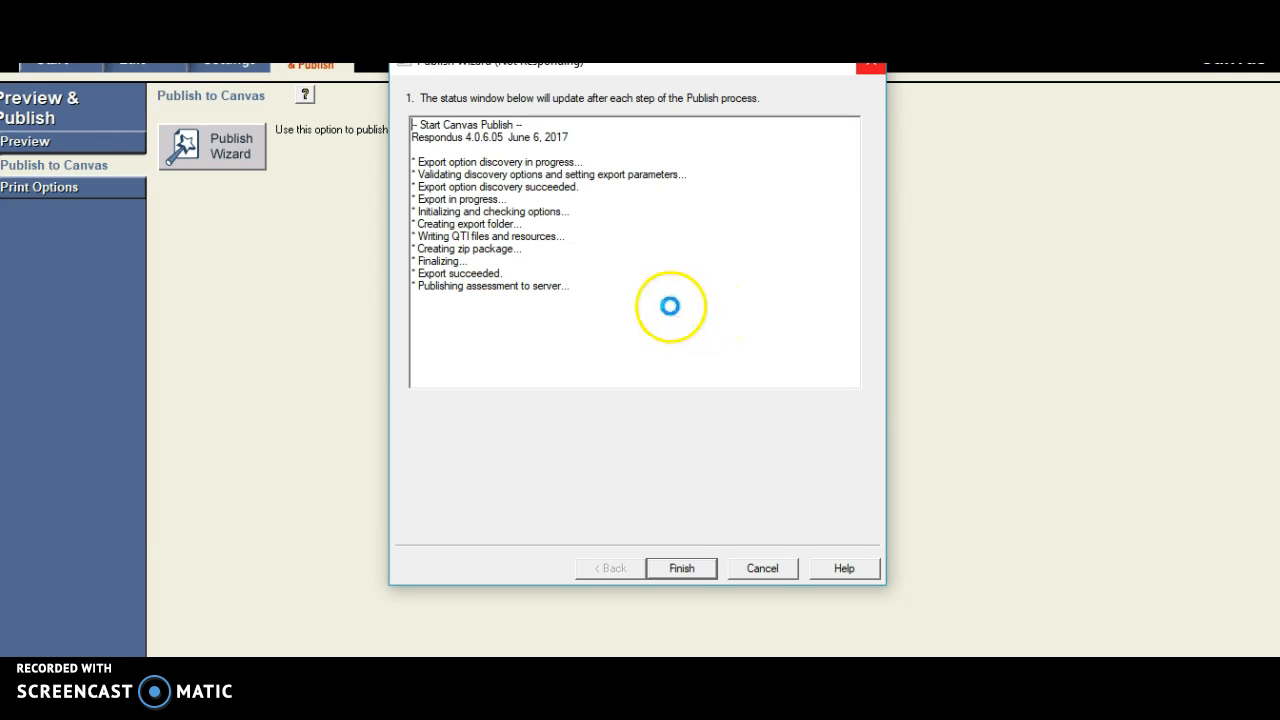
pyautogui.click(682, 568)
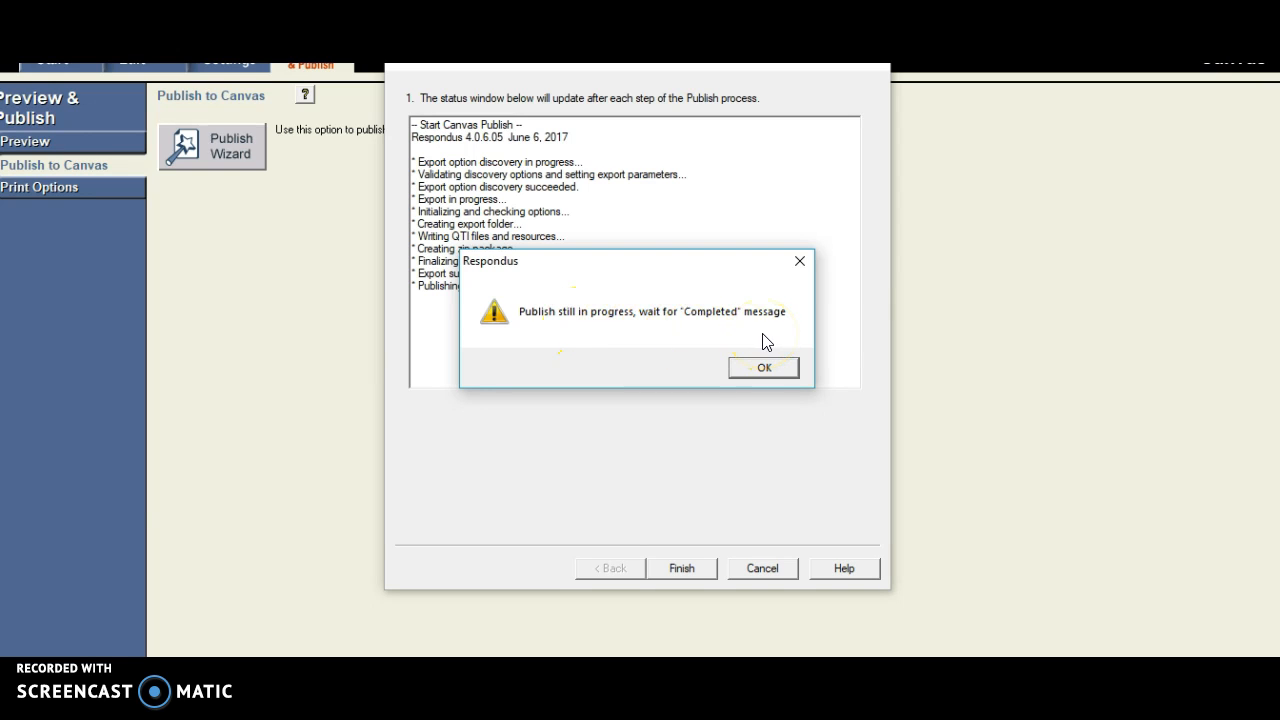
pyautogui.click(763, 368)
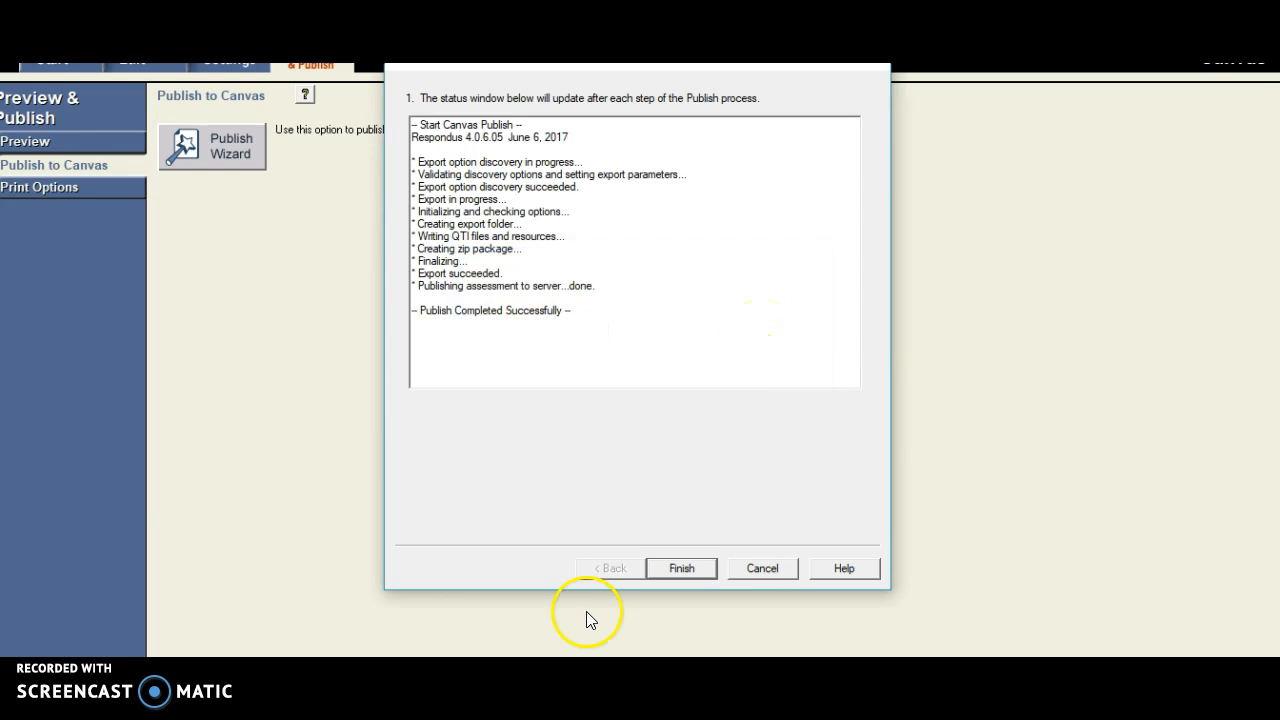
# Switch to the Canvas course in the browser and go to the Week 3 module on its modules page.
pyautogui.moveTo(530, 705)
pyautogui.click(736, 628)
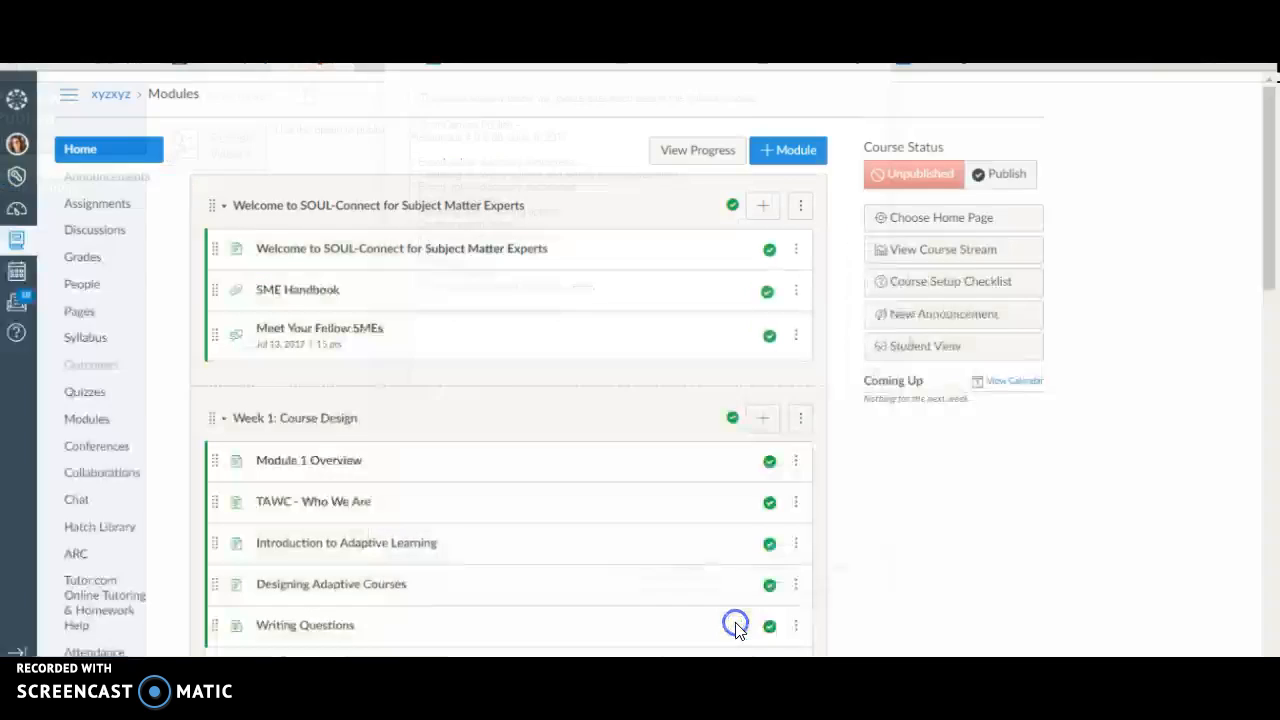
pyautogui.scroll(-5, 909, 520)
pyautogui.scroll(-6, 910, 520)
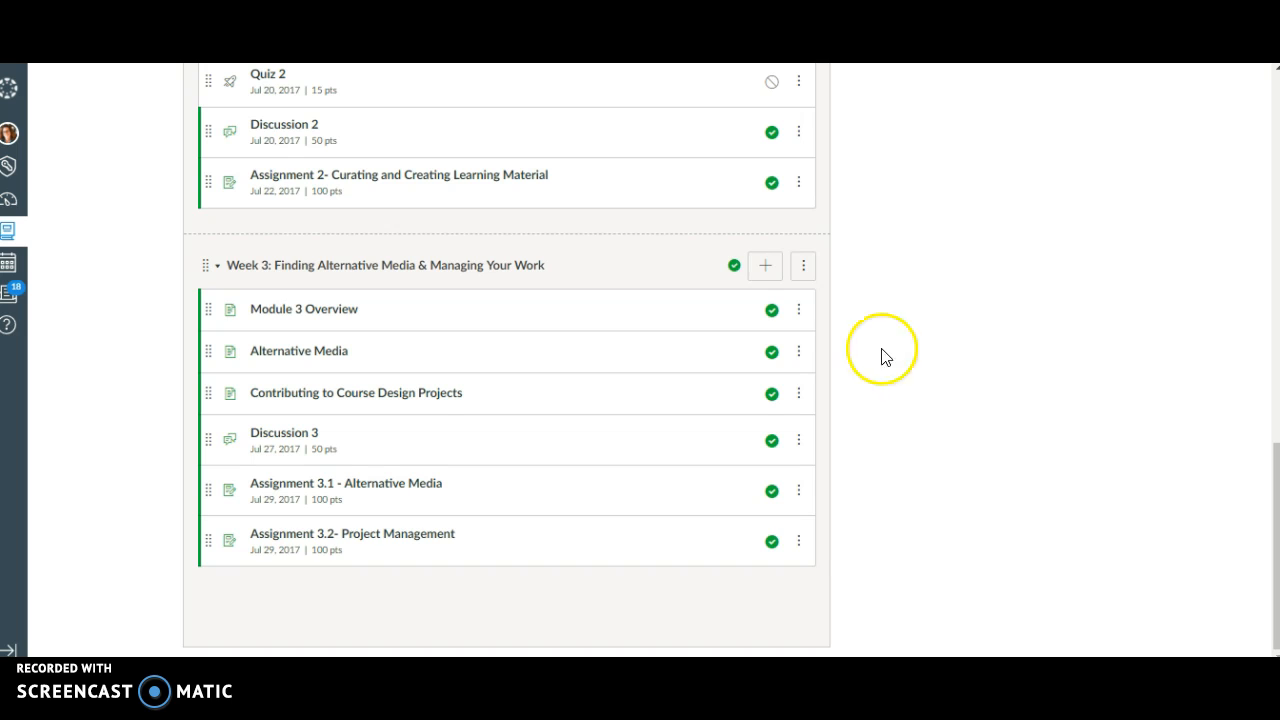
# Look for the published quiz among the quizzes available to add to the Week 3 module, and close the dialog without adding anything.
pyautogui.click(768, 266)
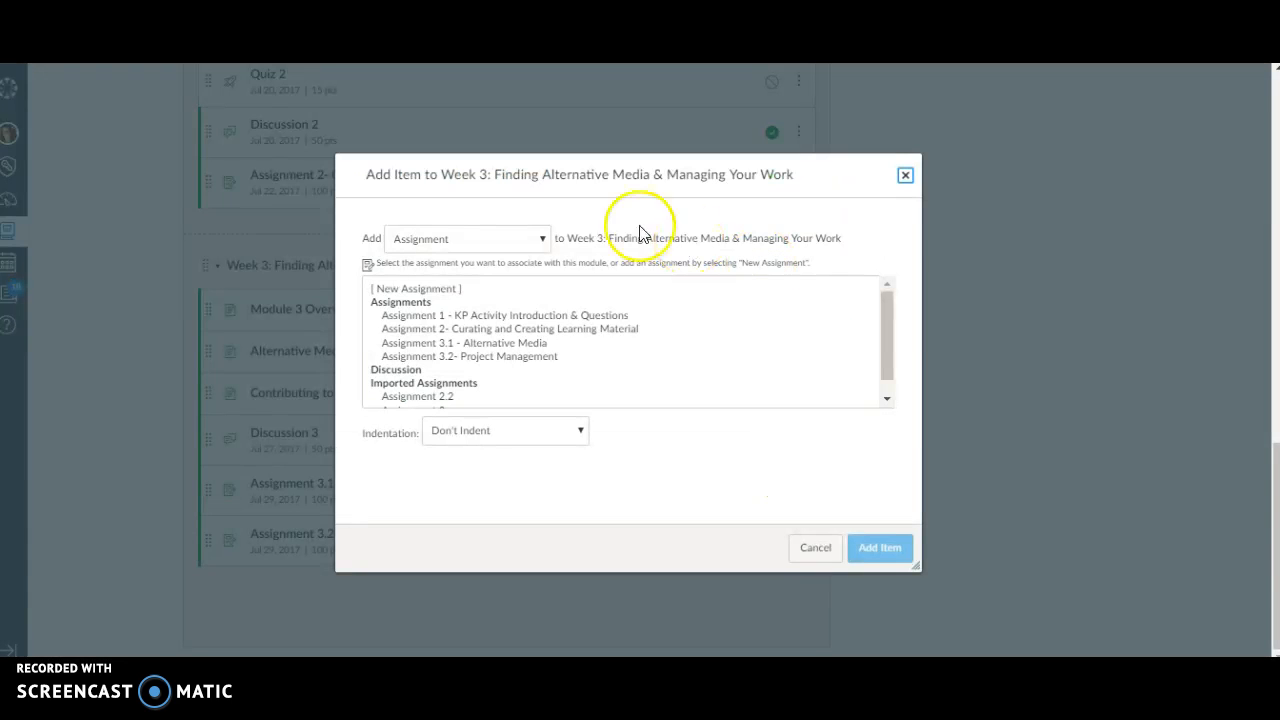
pyautogui.click(540, 239)
pyautogui.click(511, 278)
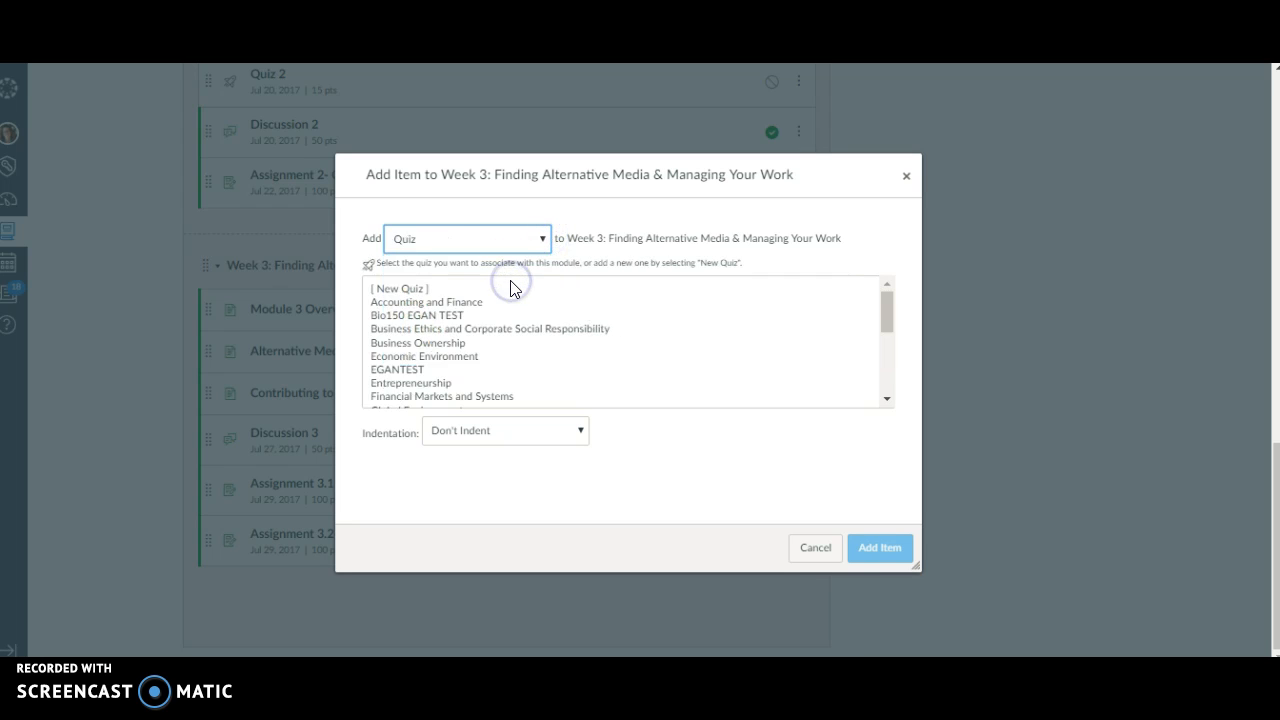
pyautogui.scroll(-1, 511, 289)
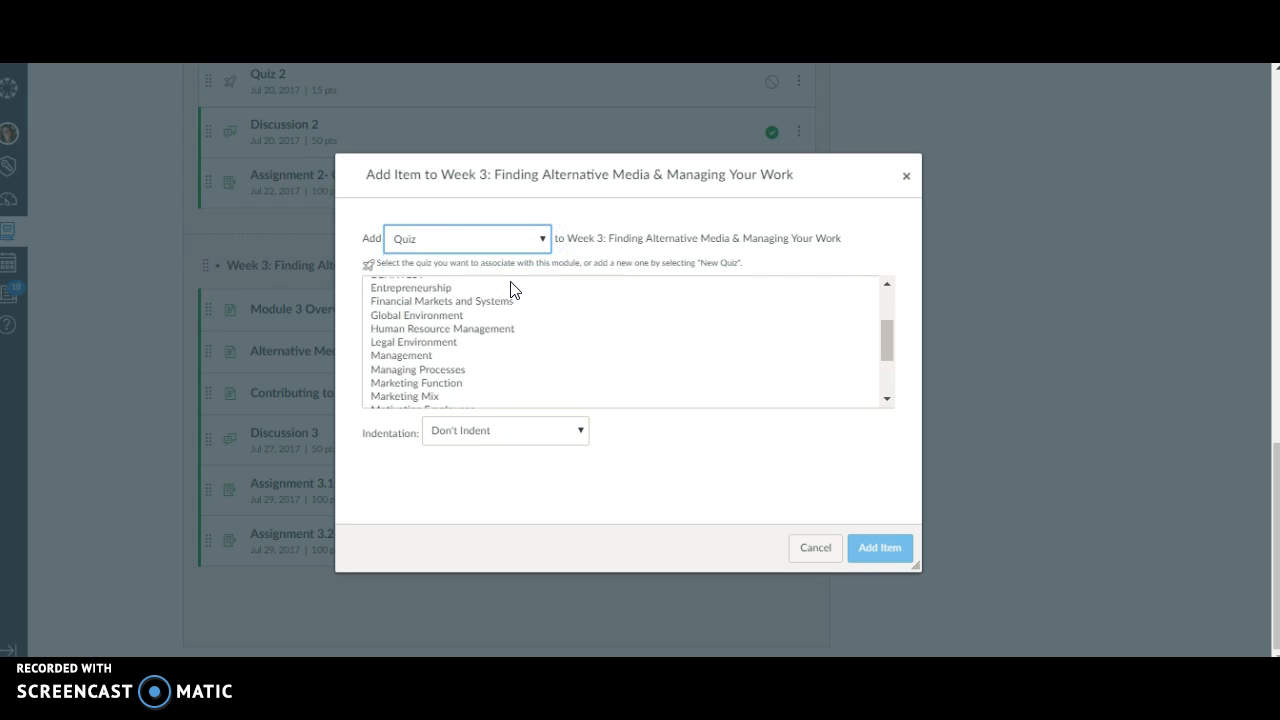
pyautogui.scroll(-1, 511, 289)
pyautogui.moveTo(890, 376)
pyautogui.mouseDown()
pyautogui.moveTo(889, 309)
pyautogui.moveTo(875, 396)
pyautogui.mouseUp()
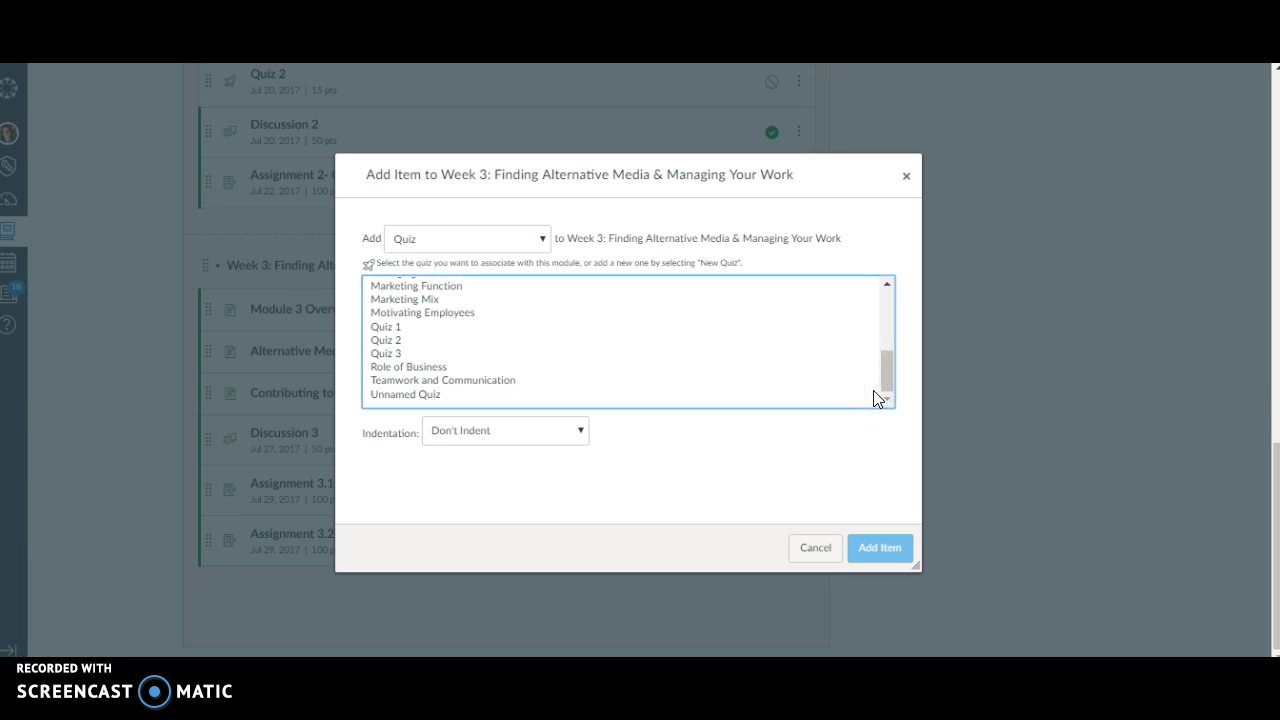
pyautogui.click(822, 549)
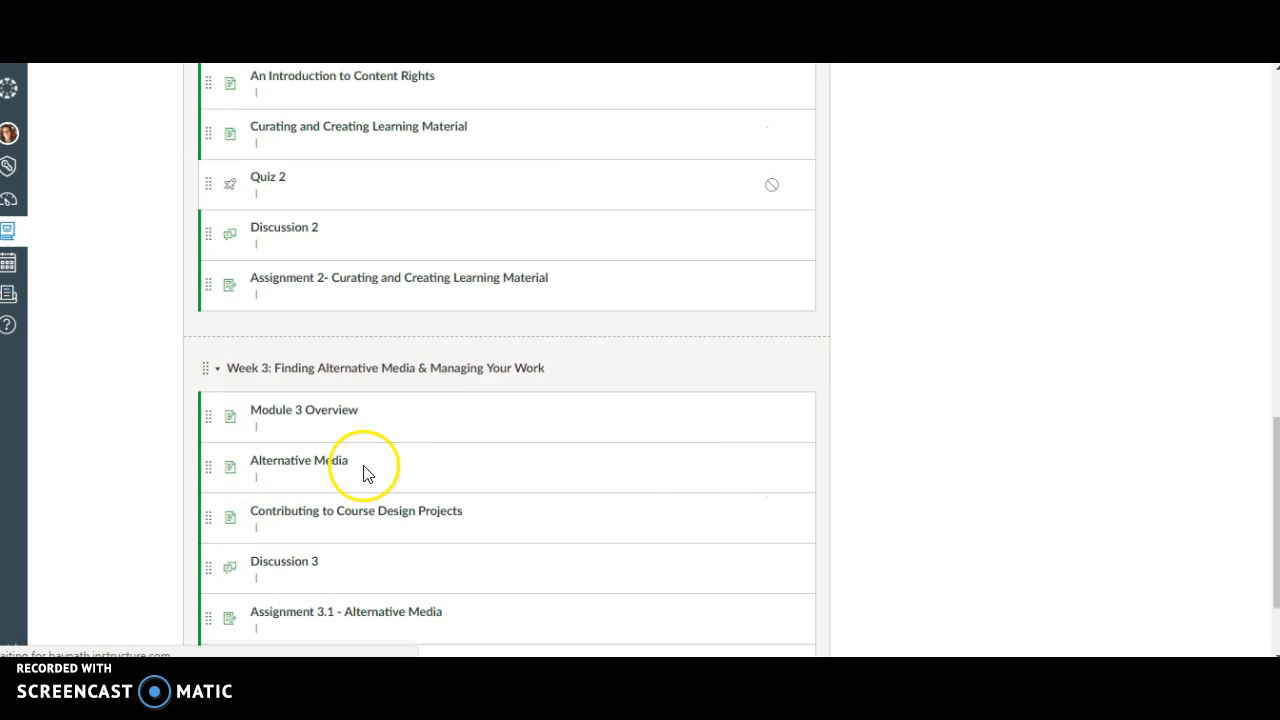
# Add the published ENG134 quiz to the Week 3: Finding Alternative Media & Managing Your Work module without indentation.
pyautogui.click(765, 265)
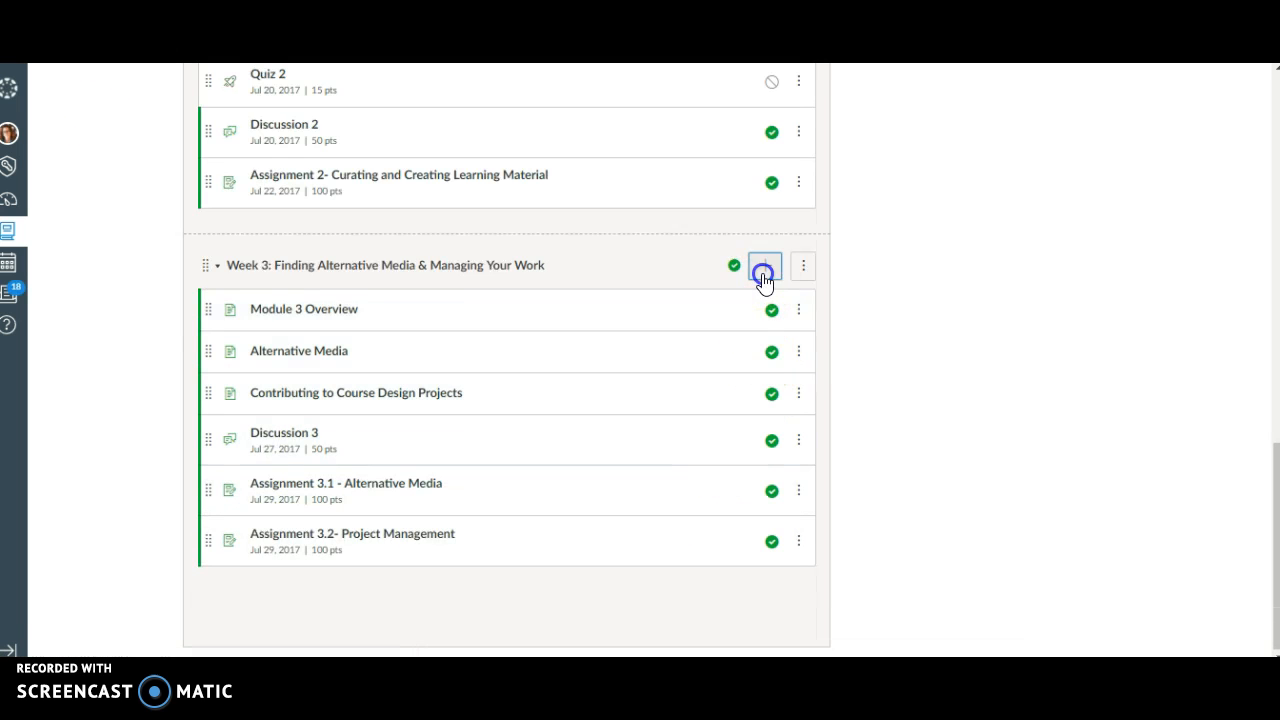
pyautogui.click(530, 248)
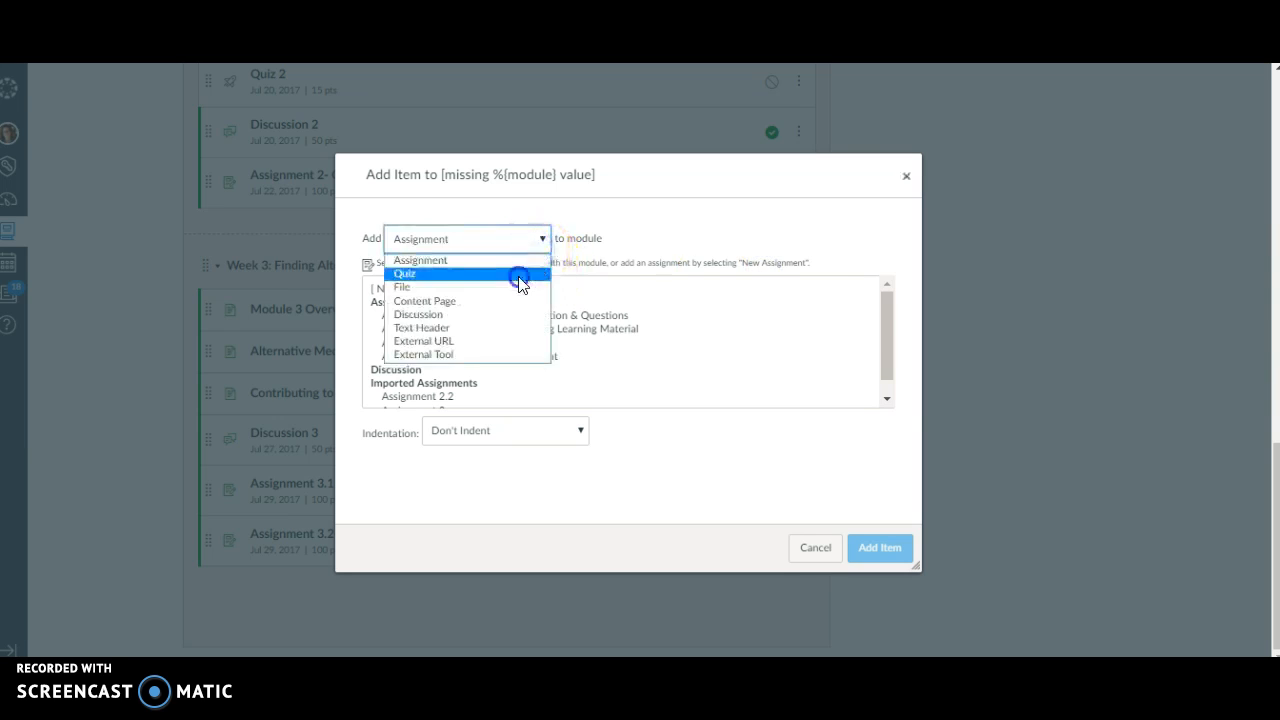
pyautogui.click(518, 275)
pyautogui.click(435, 383)
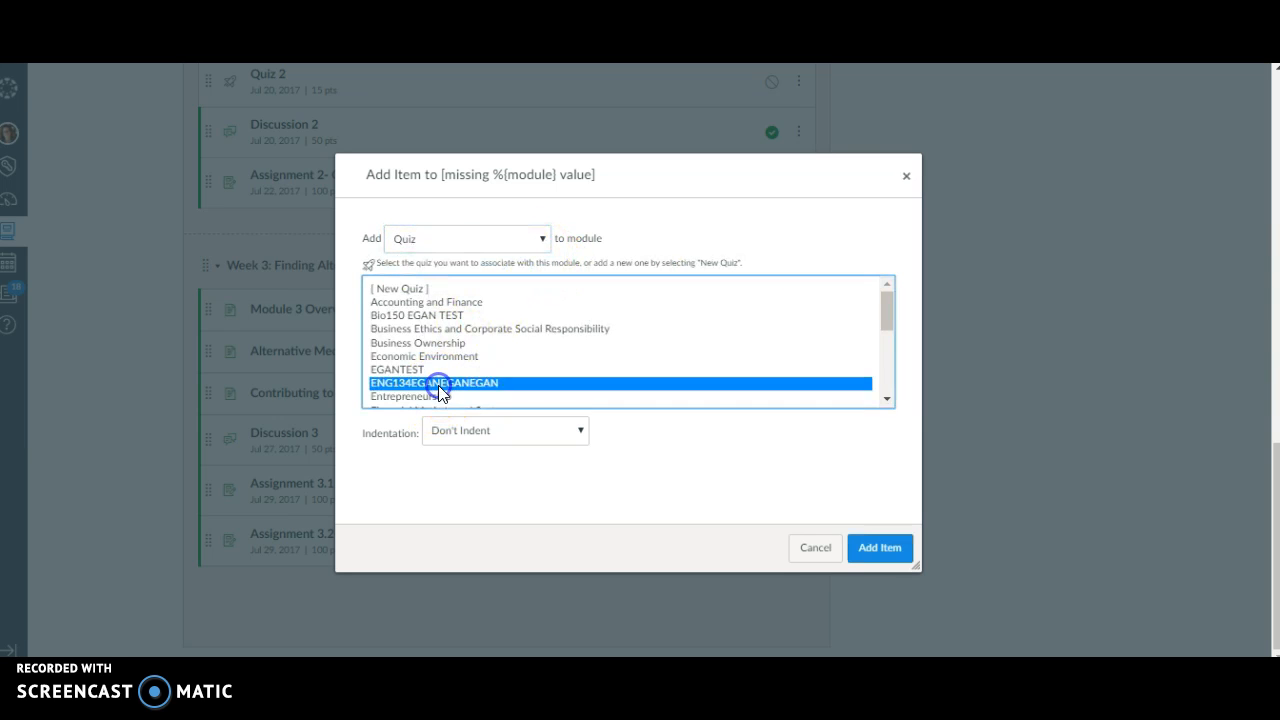
pyautogui.click(875, 560)
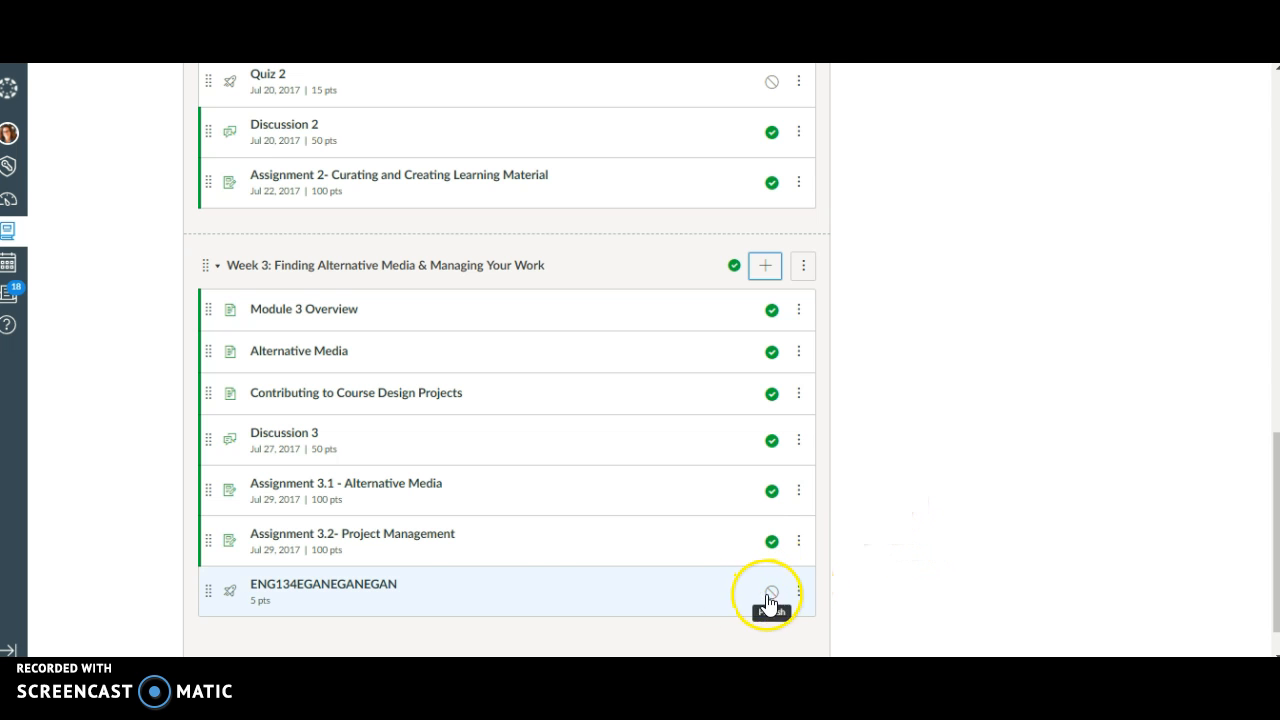
# Open the ENG134 quiz from the Week 3 module and preview it, reviewing all its questions and answer choices.
pyautogui.click(360, 595)
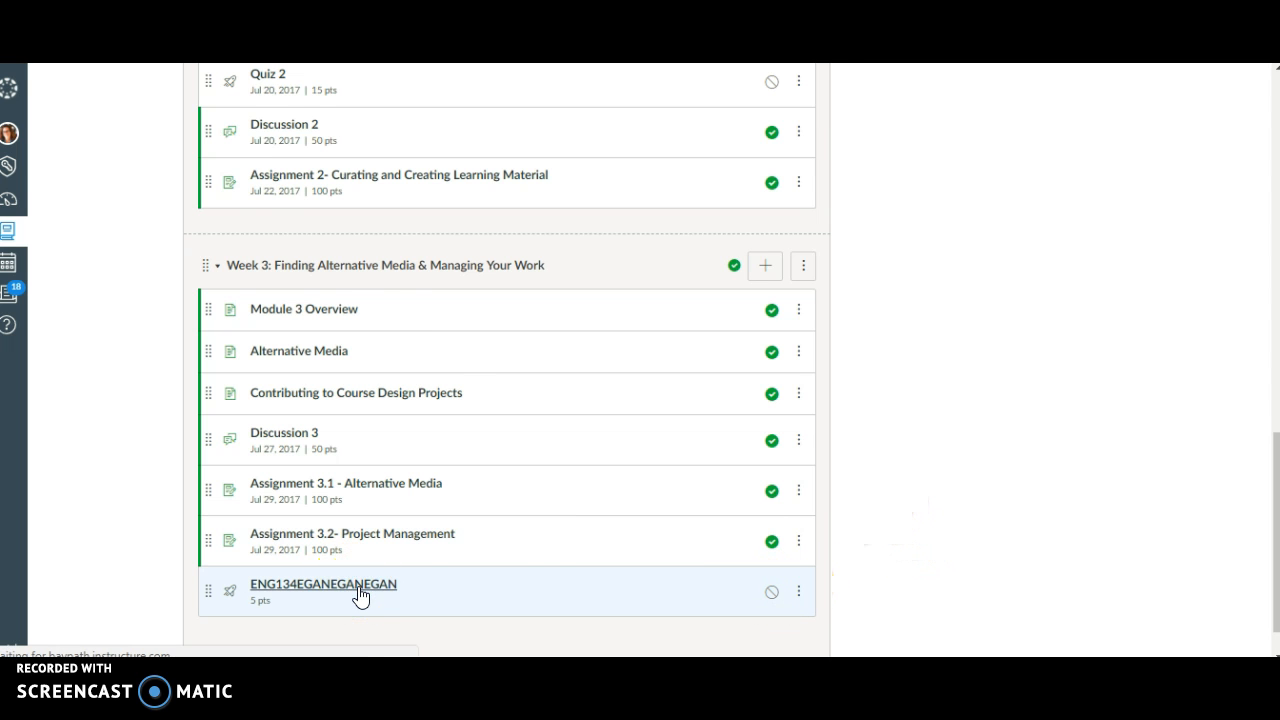
pyautogui.click(724, 140)
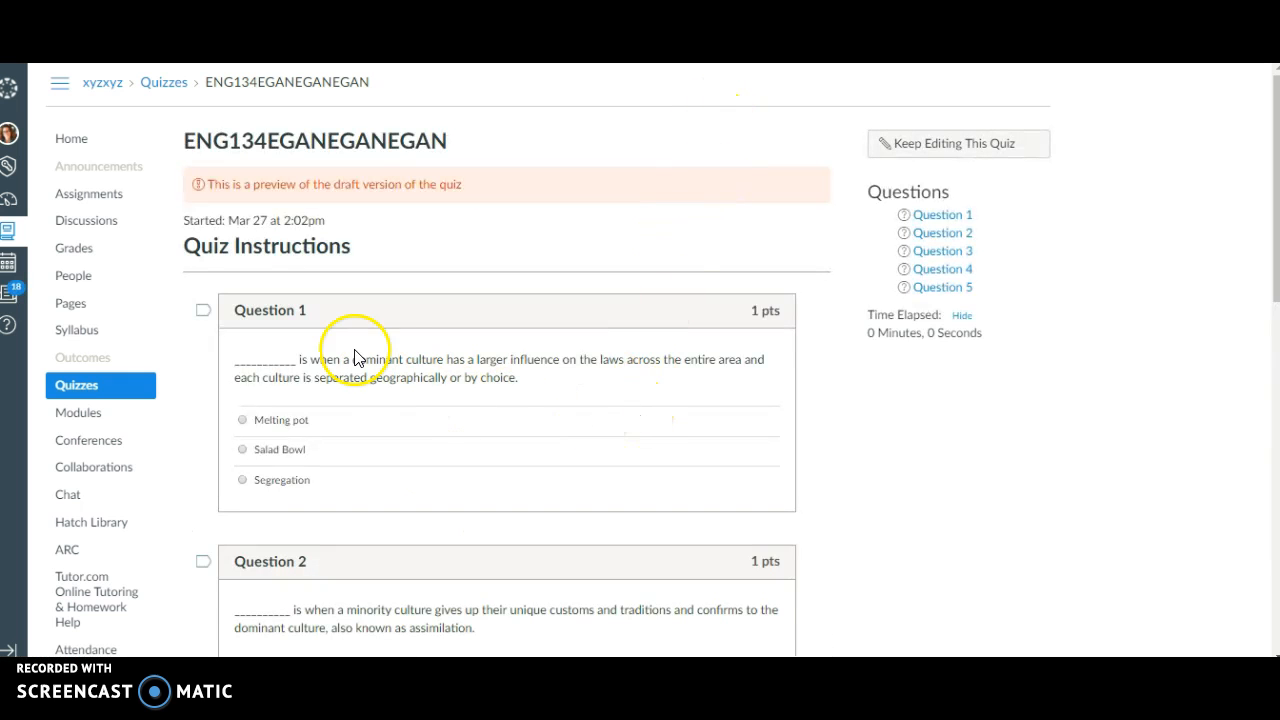
pyautogui.scroll(-6, 705, 440)
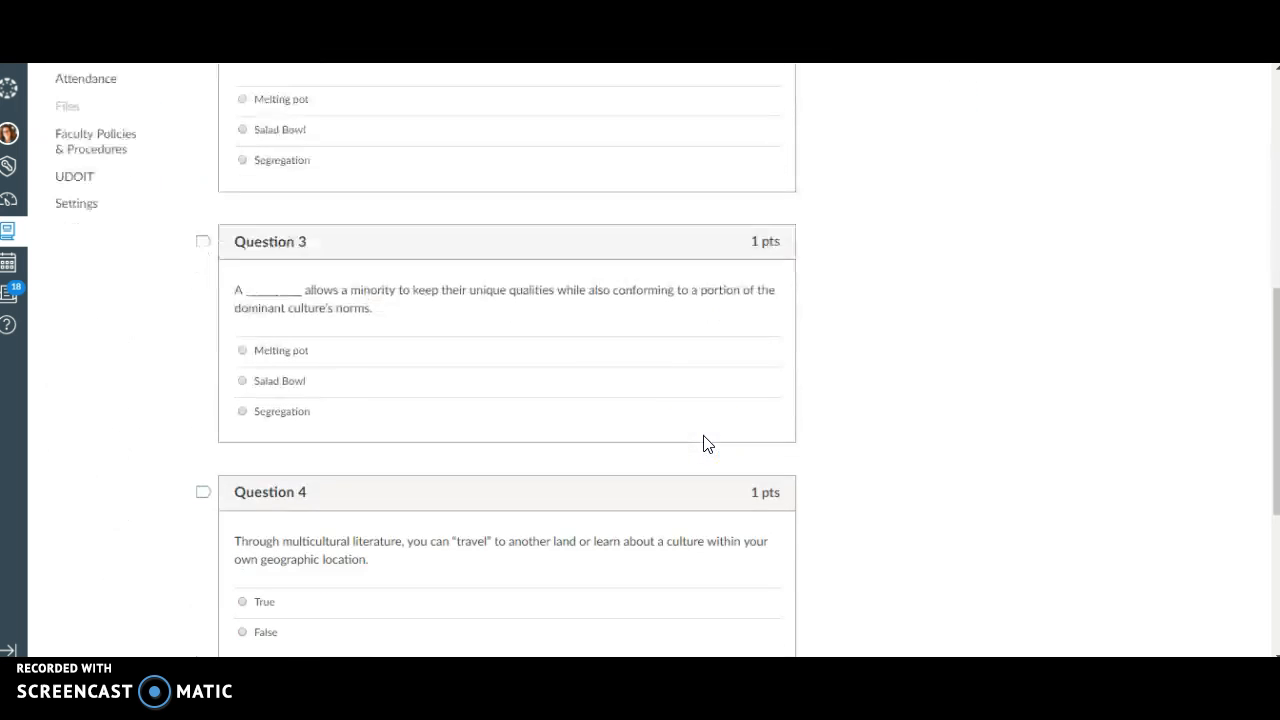
pyautogui.scroll(1, 705, 444)
pyautogui.scroll(-5, 705, 444)
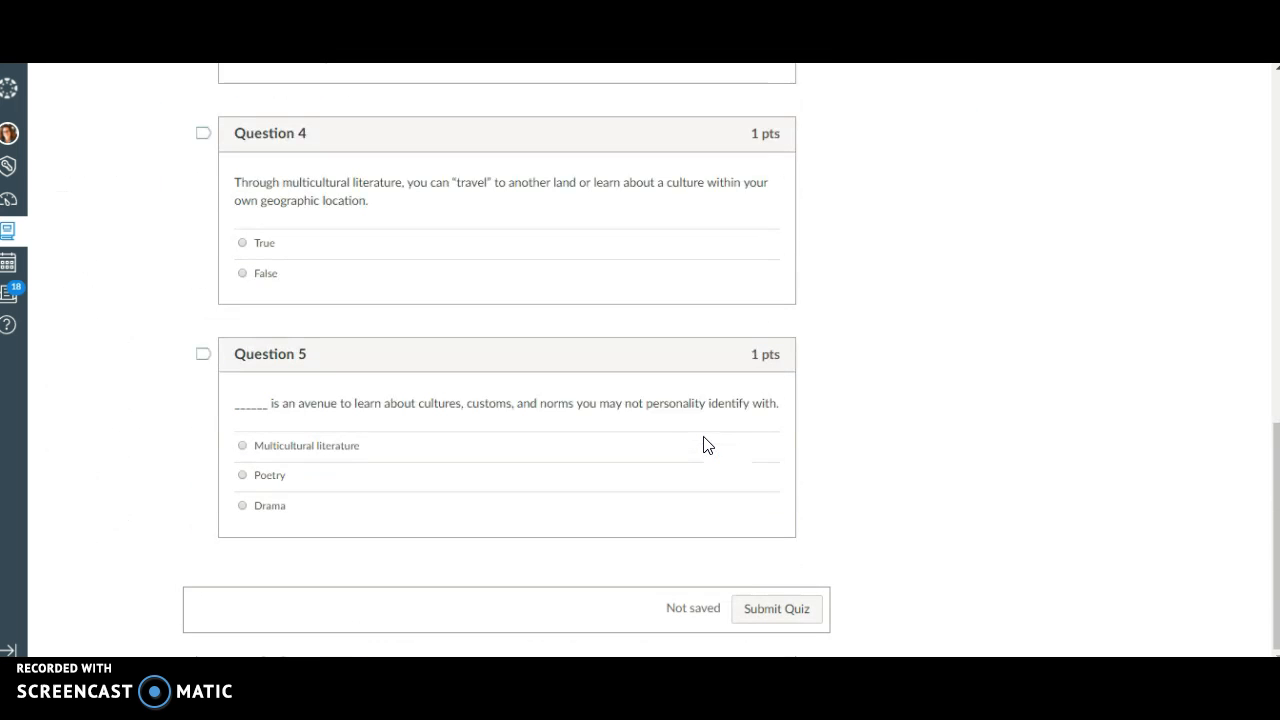
pyautogui.scroll(10, 701, 440)
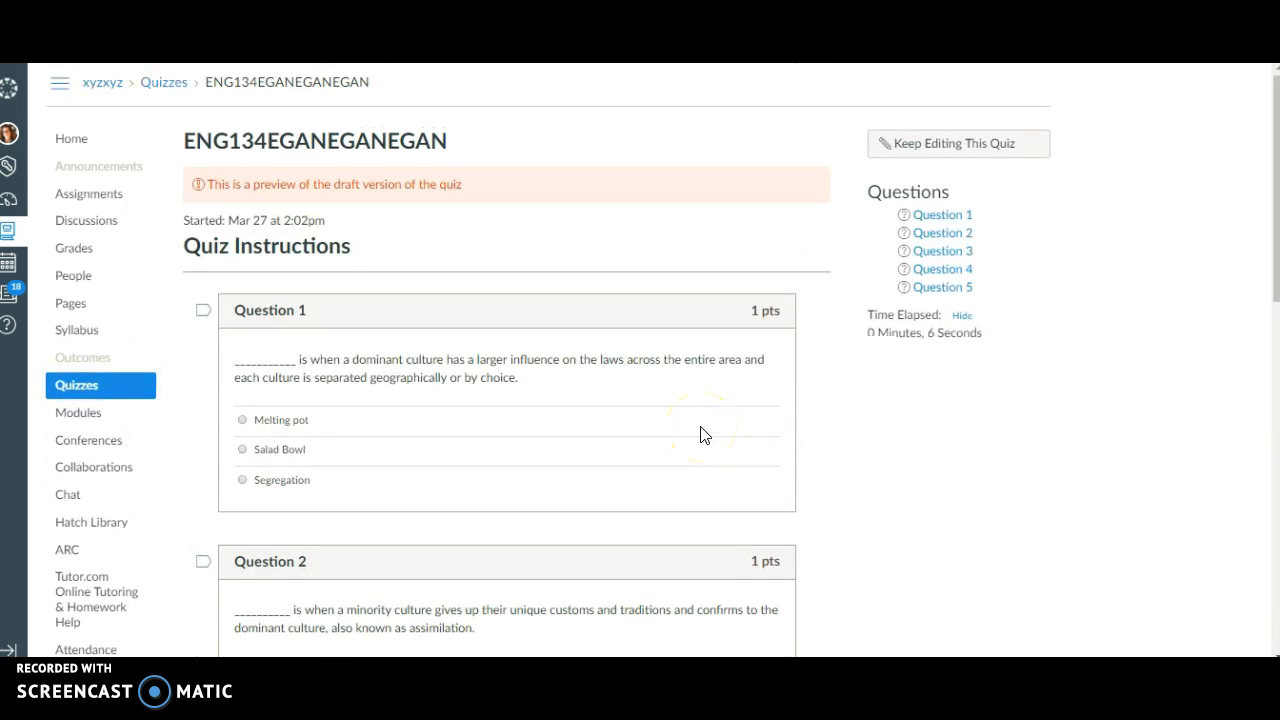